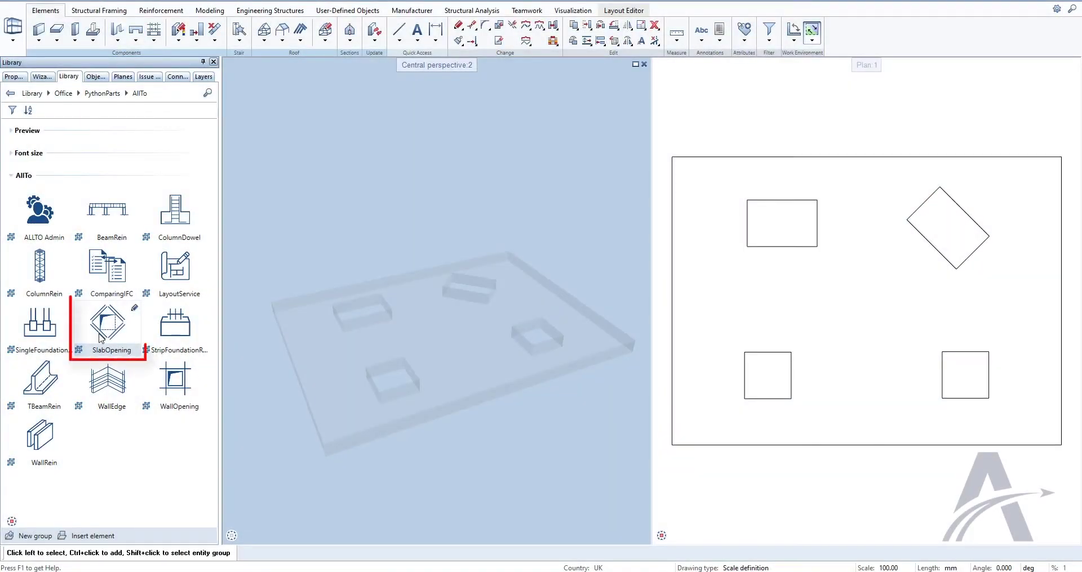
- Launch the SlabOpening PythonPart from the Library's AllTo folder
left_click(100, 338)
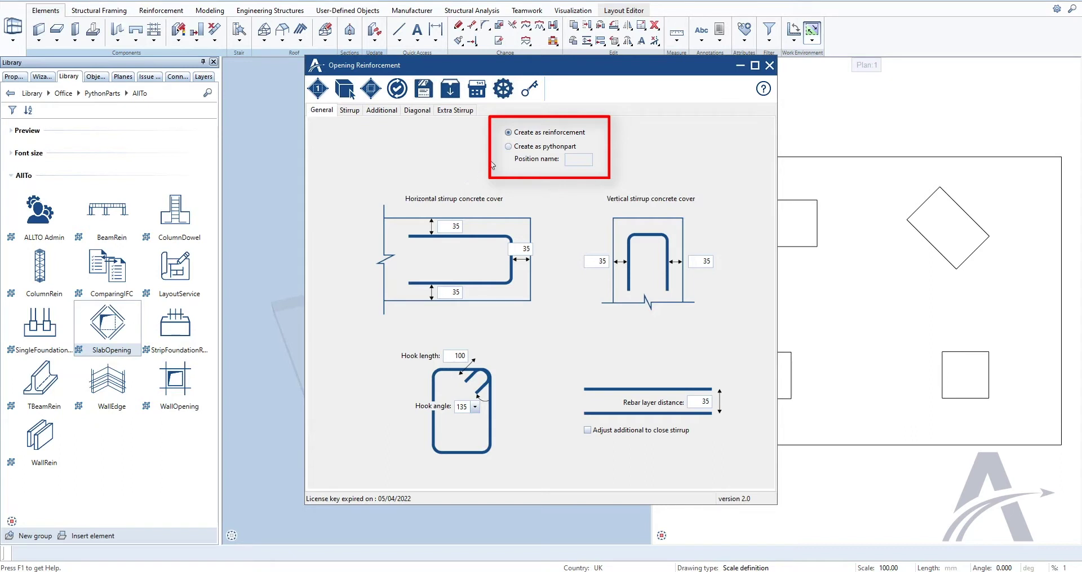
- Switch to Create as pythonpart and enter the position name SO01
left_click(508, 148)
left_click(578, 160)
type("O")
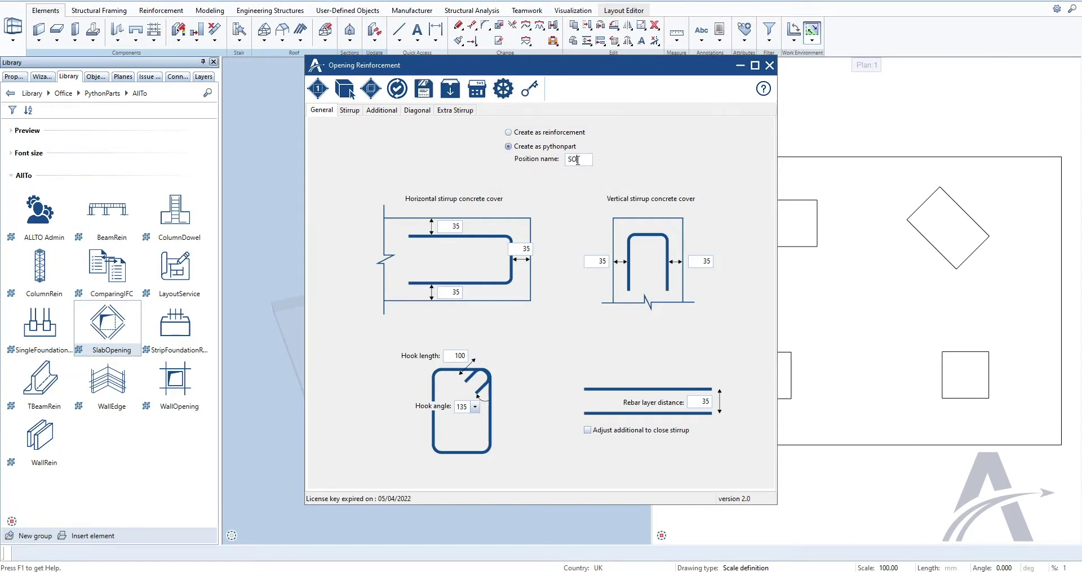
type("01")
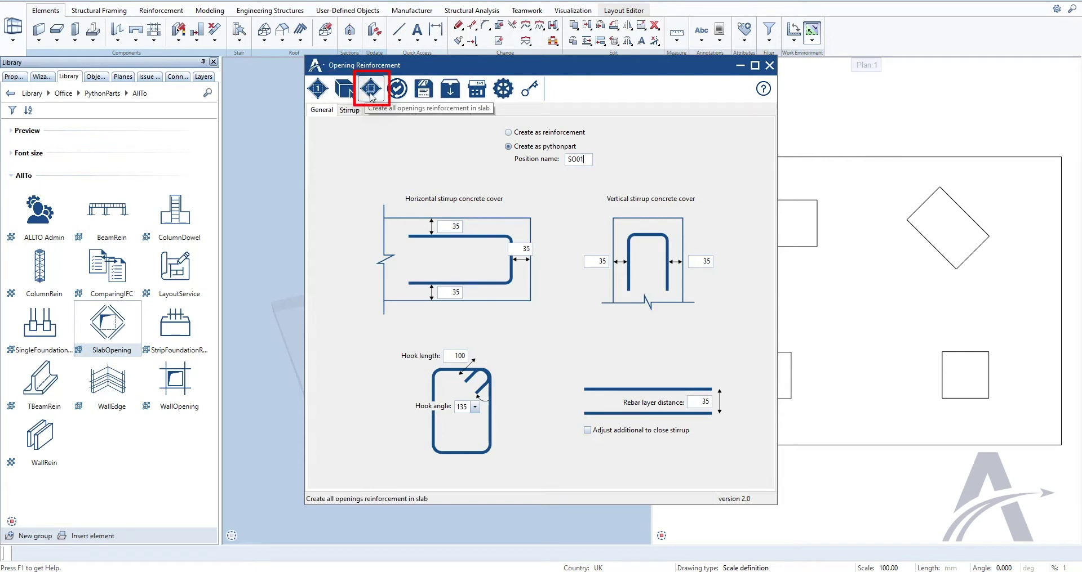
- Reinforce the upper-left, lower-left, rotated and lower-right openings, then finish placement
left_click(319, 90)
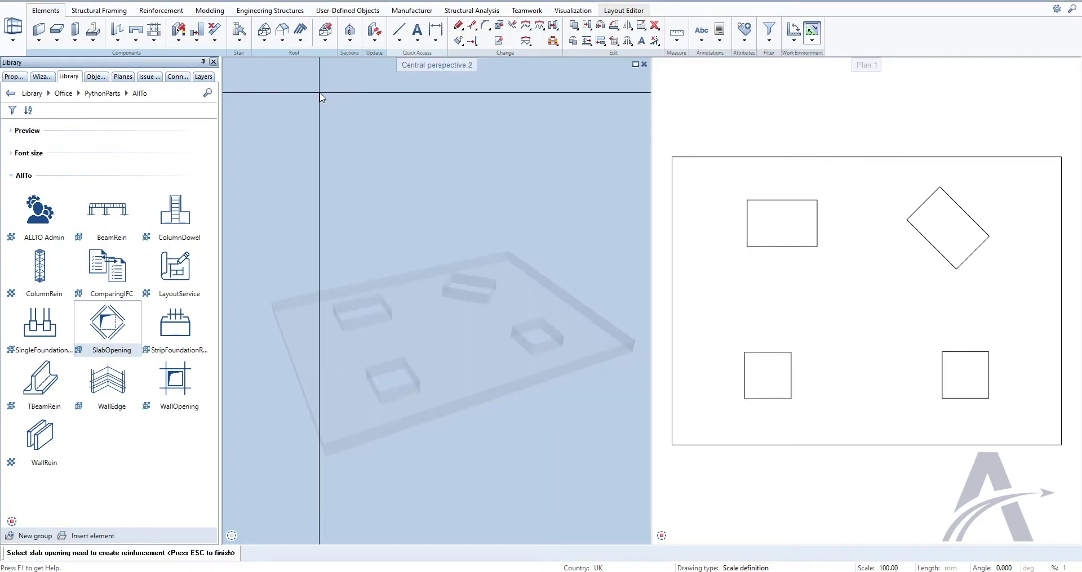
left_click(362, 313)
left_click(389, 375)
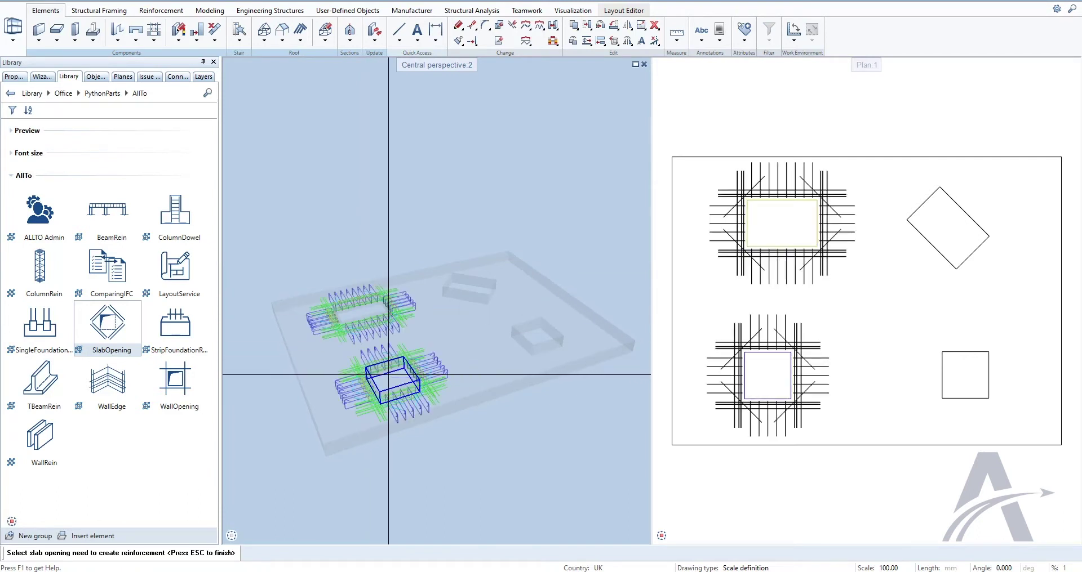
left_click(950, 236)
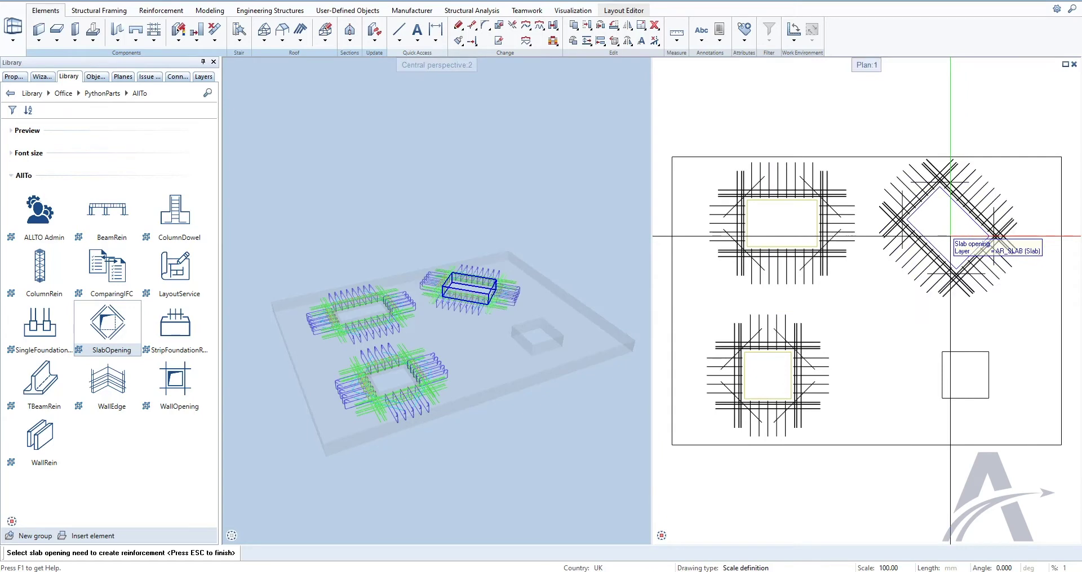
left_click(957, 379)
key("Escape")
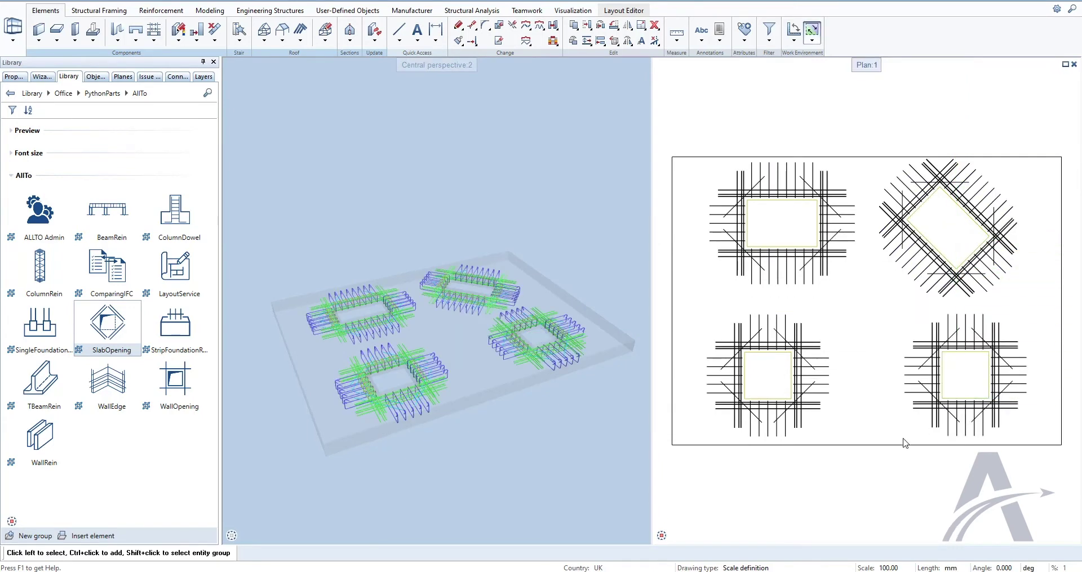
- Edit the placed reinforcement, then reinforce all openings at once by picking the slab
double_click(456, 291)
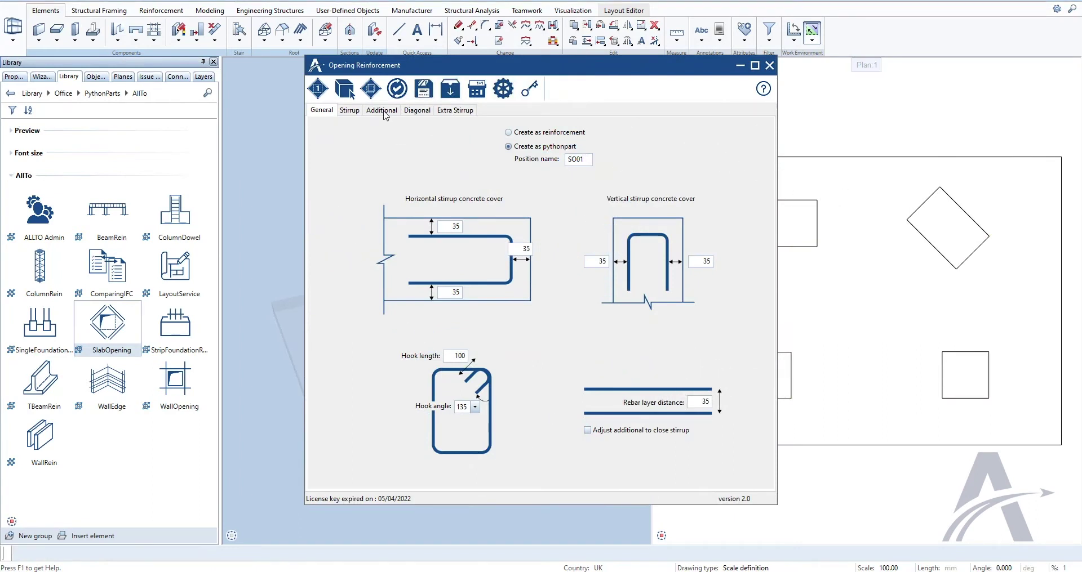
left_click(370, 92)
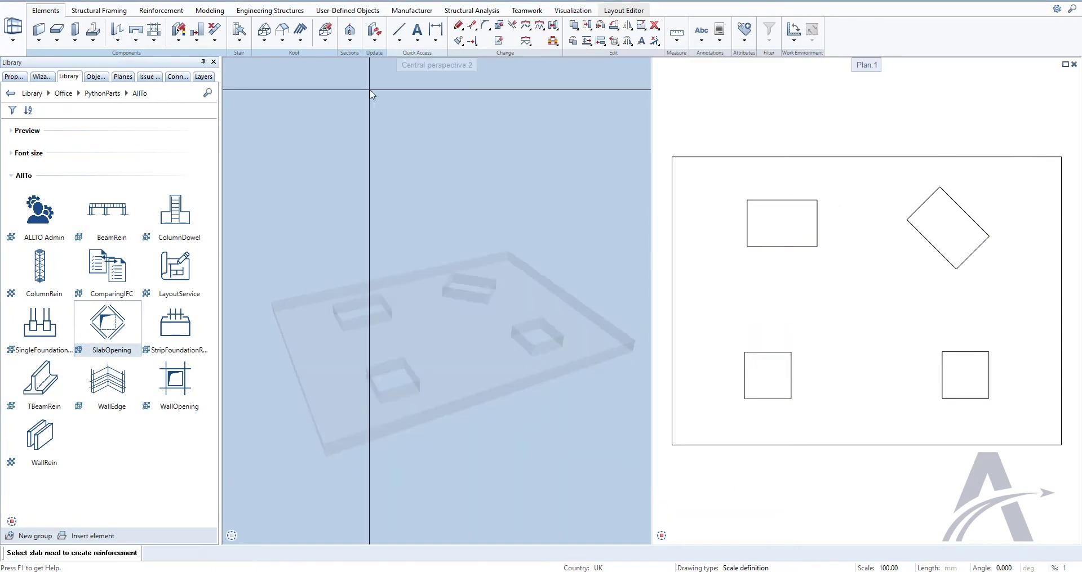
left_click(800, 297)
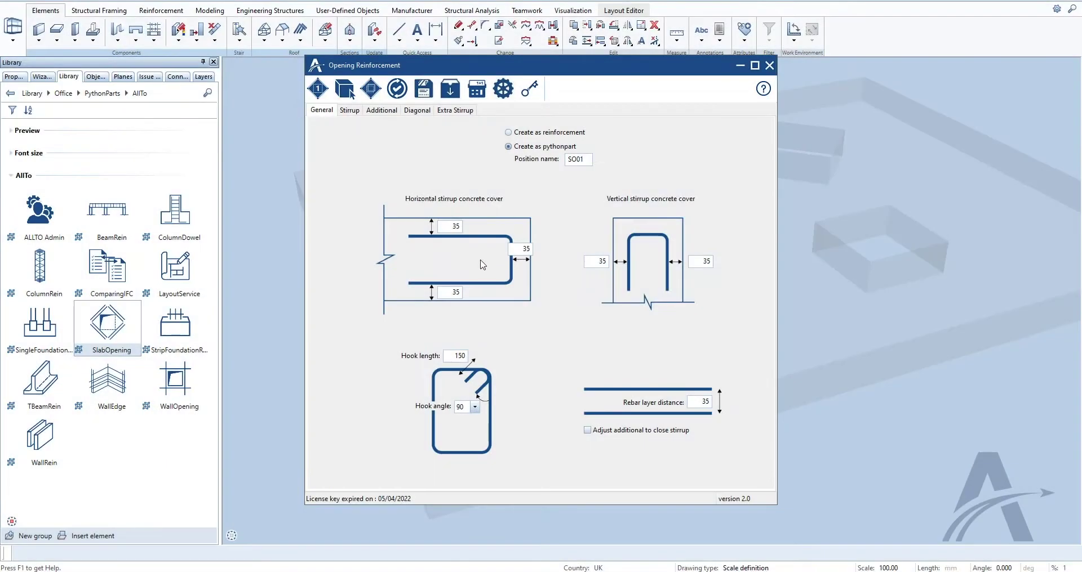
- Set all five stirrup concrete cover values to 50
double_click(448, 226)
type("50")
double_click(519, 249)
type("50")
double_click(448, 292)
type("50")
double_click(594, 262)
type("50")
double_click(700, 262)
type("50")
- Set hook length 100, hook angle 135 and rebar layer distance 50
double_click(446, 355)
type("100")
left_click(474, 406)
left_click(465, 431)
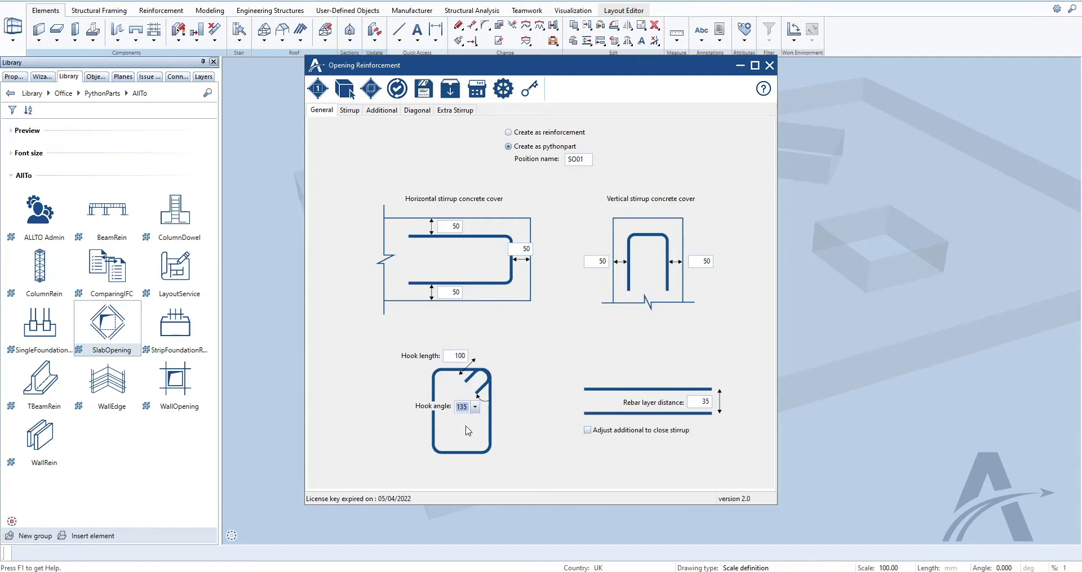
double_click(697, 402)
type("50")
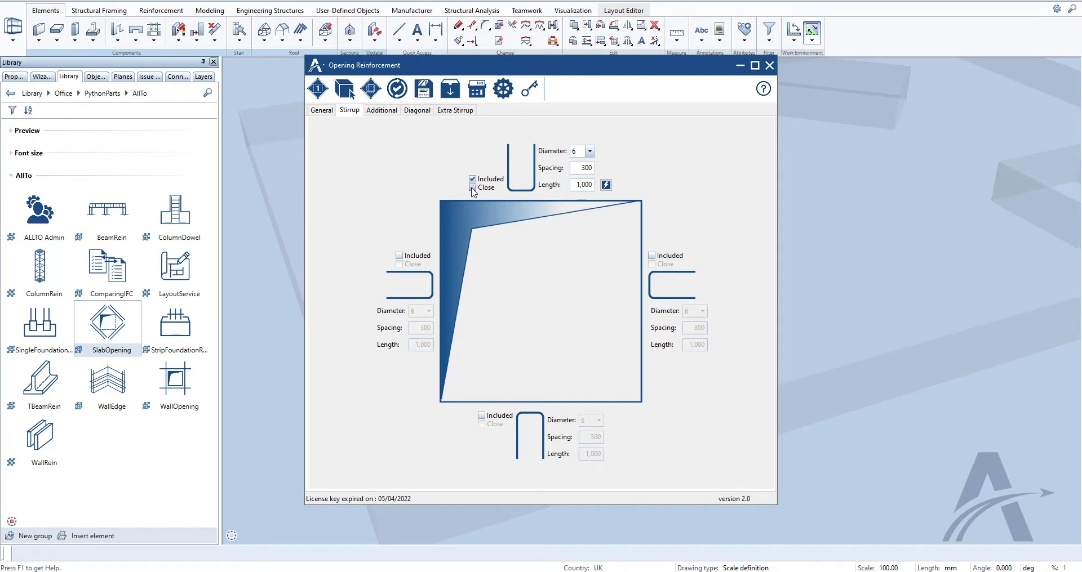
- Make top stirrups closed Ø12 at 150 spacing, 600 length, copy to all sides, and place them
left_click(473, 188)
left_click(590, 151)
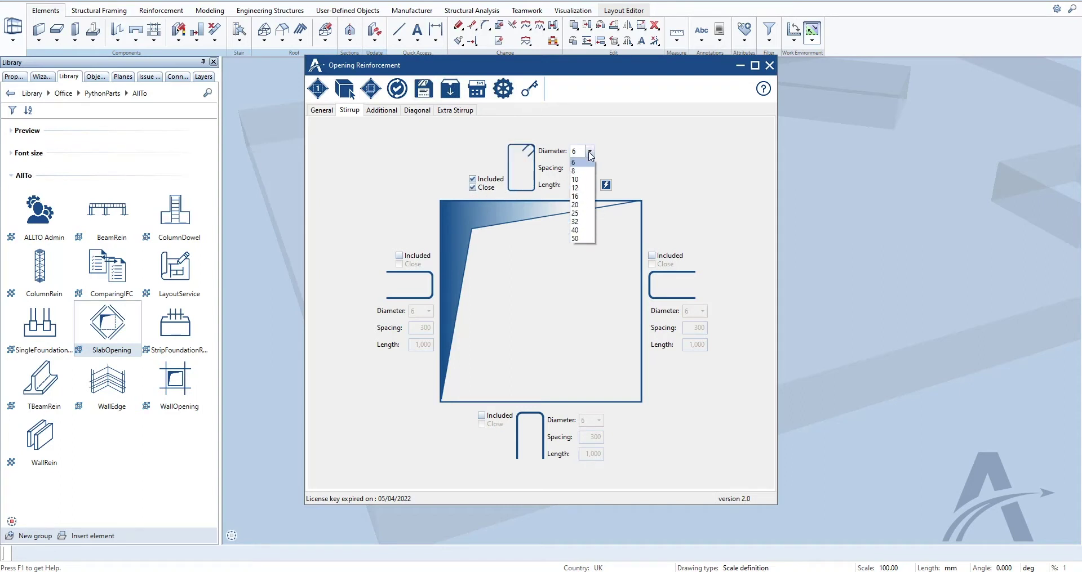
left_click(577, 188)
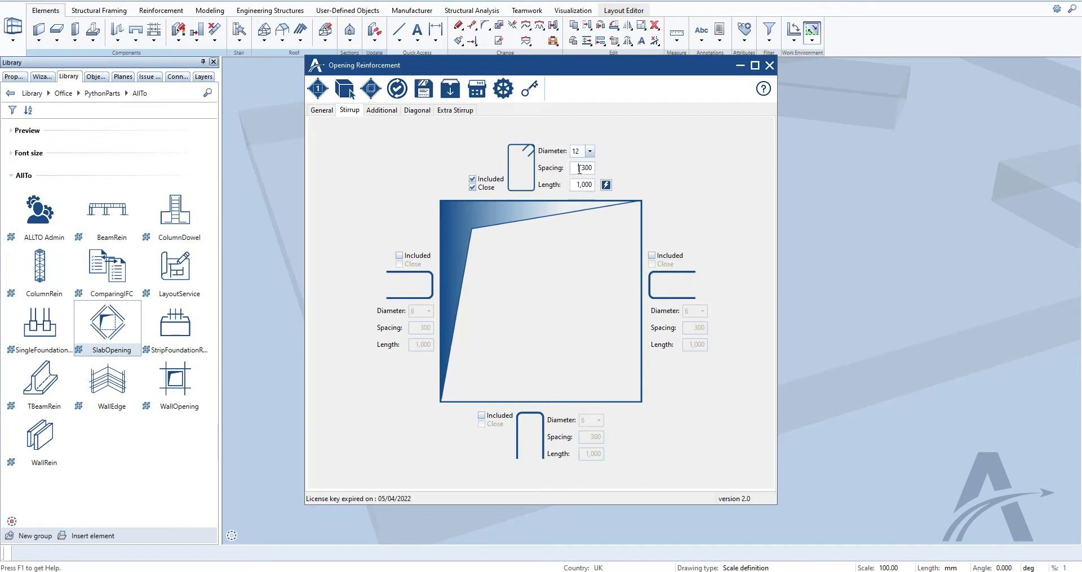
double_click(579, 168)
type("150")
double_click(576, 184)
type("600")
left_click(605, 186)
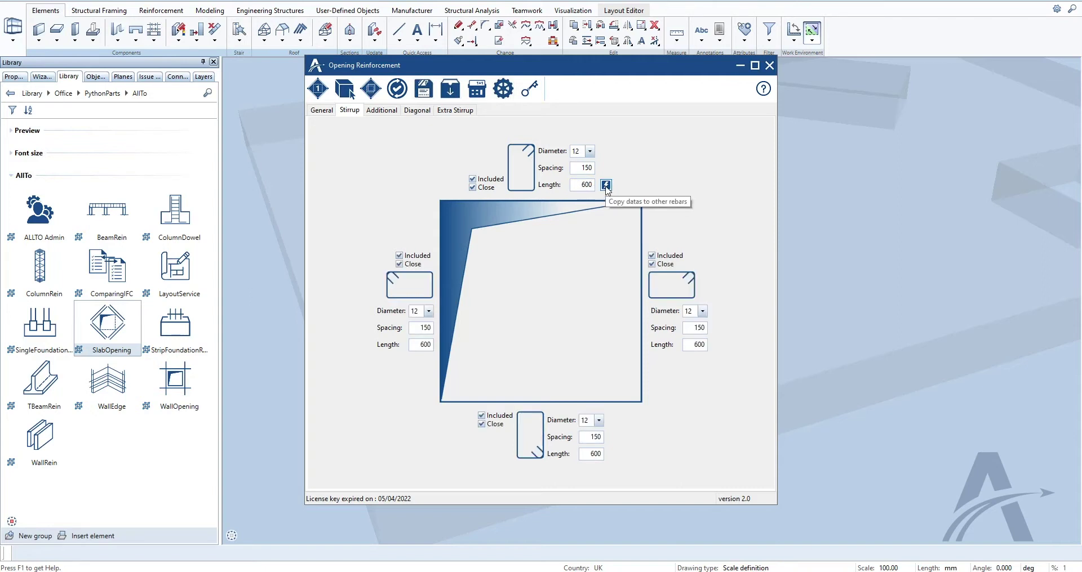
left_click(318, 88)
left_click(607, 280)
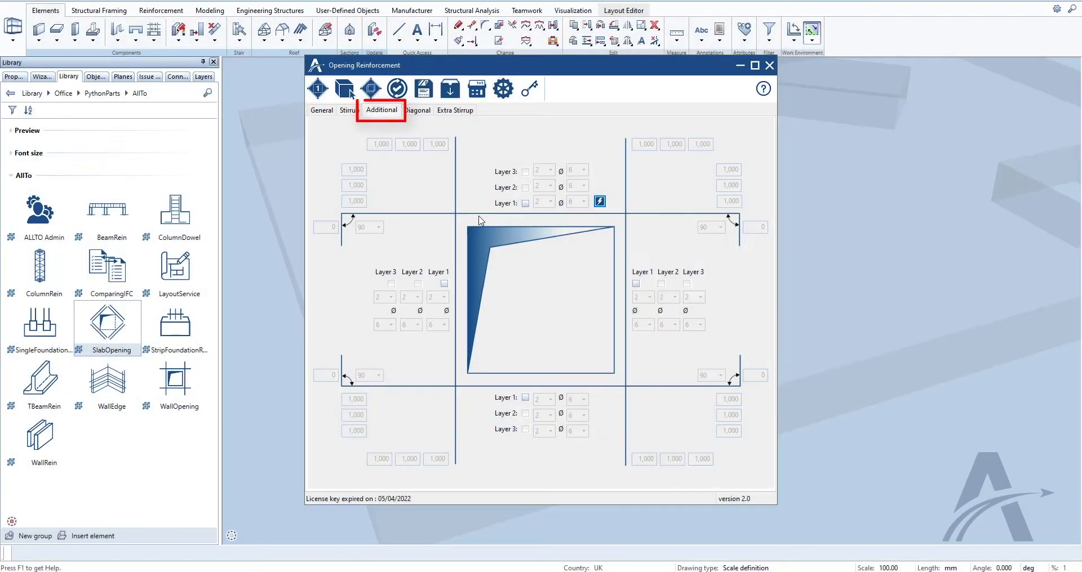
- Include layer 1 of additional bars with two Ø16 bars
left_click(525, 203)
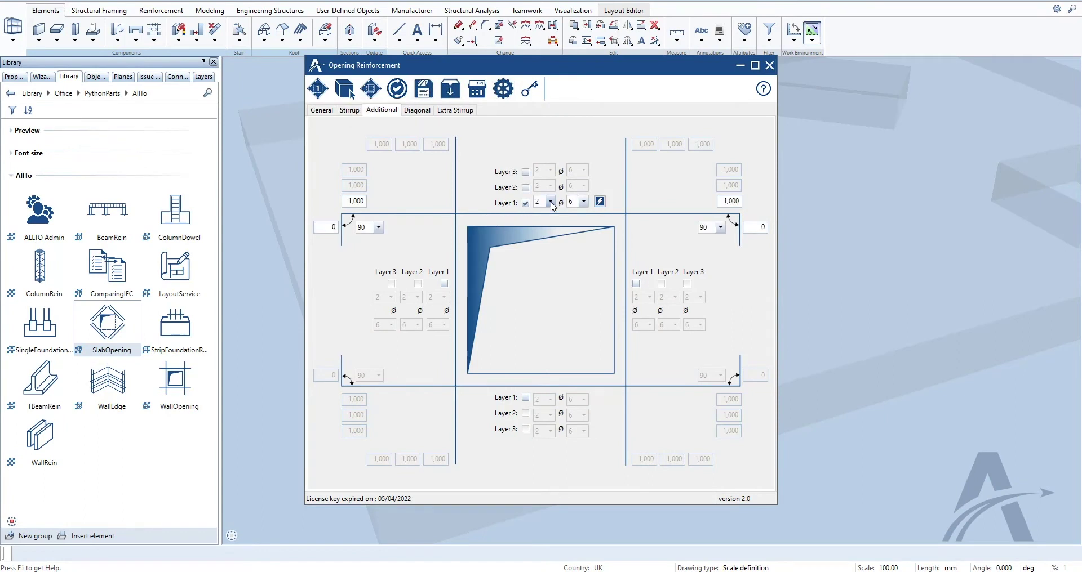
left_click(551, 203)
left_click(551, 205)
left_click(583, 204)
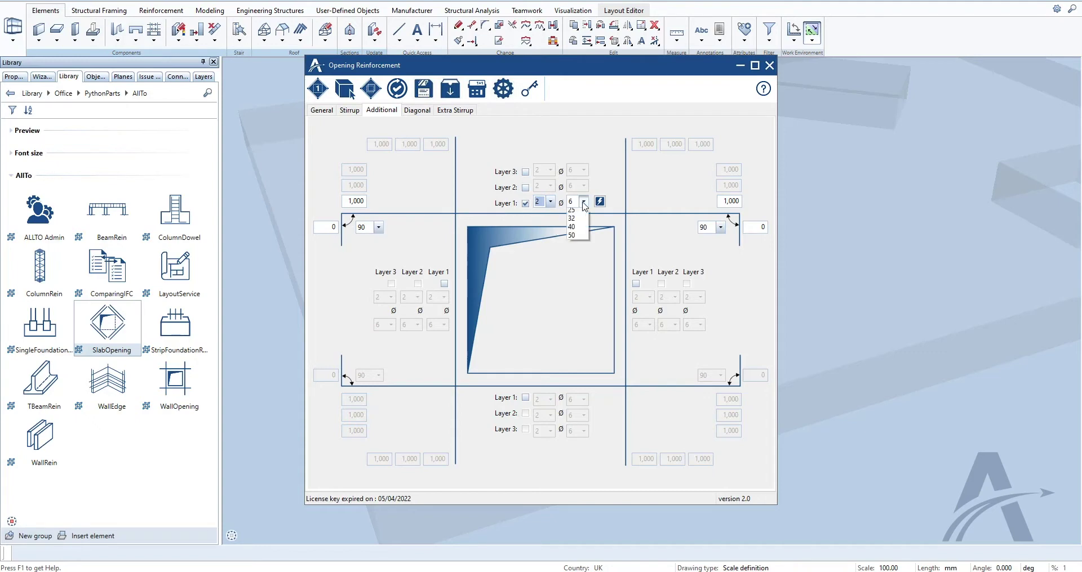
left_click(574, 246)
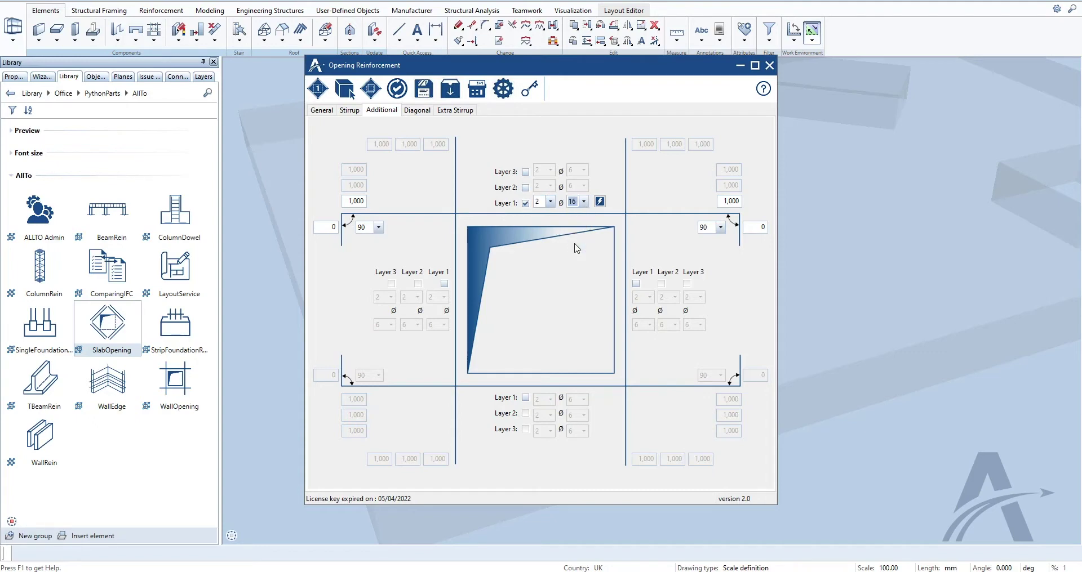
- Set the layer 1 bar lengths to 700 with a 90° end angle
left_click(720, 202)
type("7")
left_click(349, 201)
type("700")
left_click(333, 228)
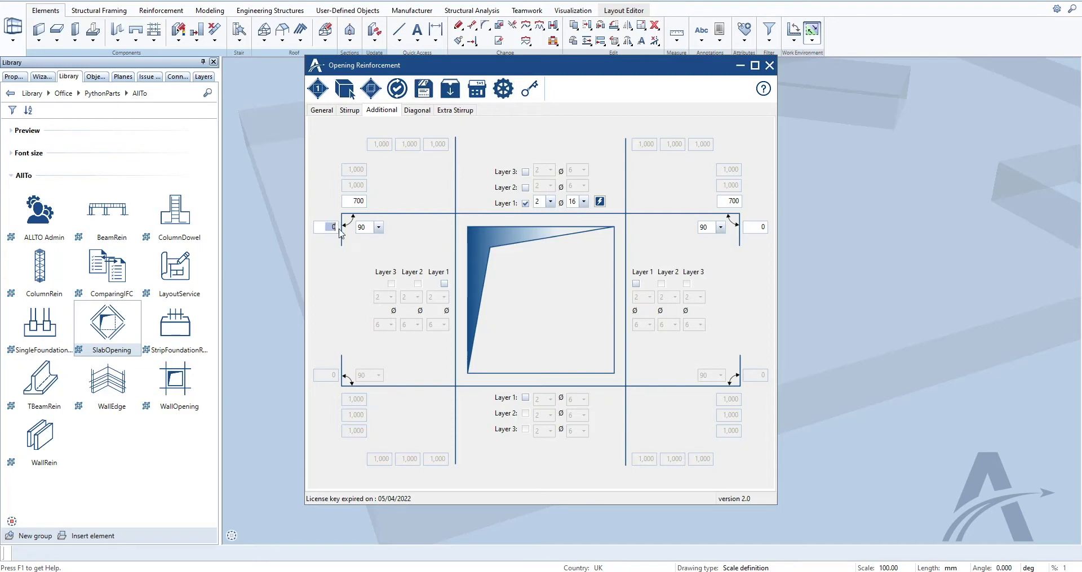
left_click(379, 229)
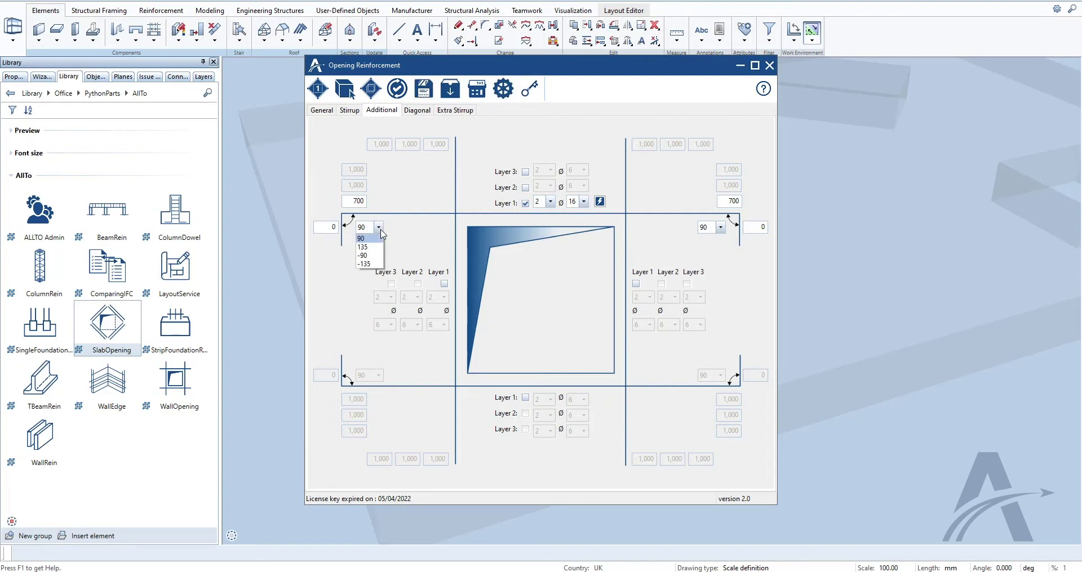
left_click(381, 233)
- Add layer 2, copy the settings to all sides, and place the bars on the opening
left_click(525, 187)
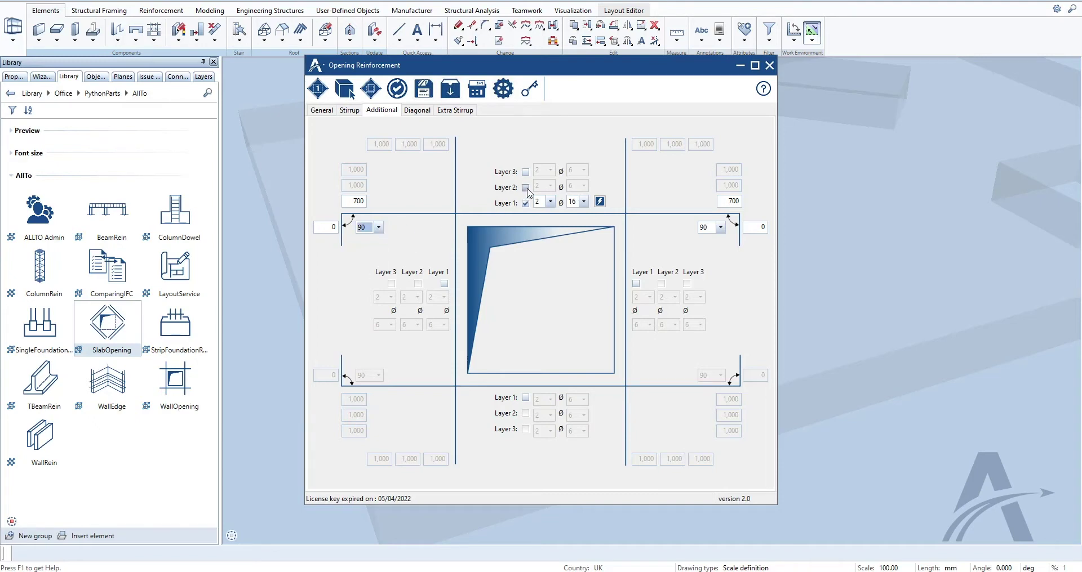
left_click(599, 201)
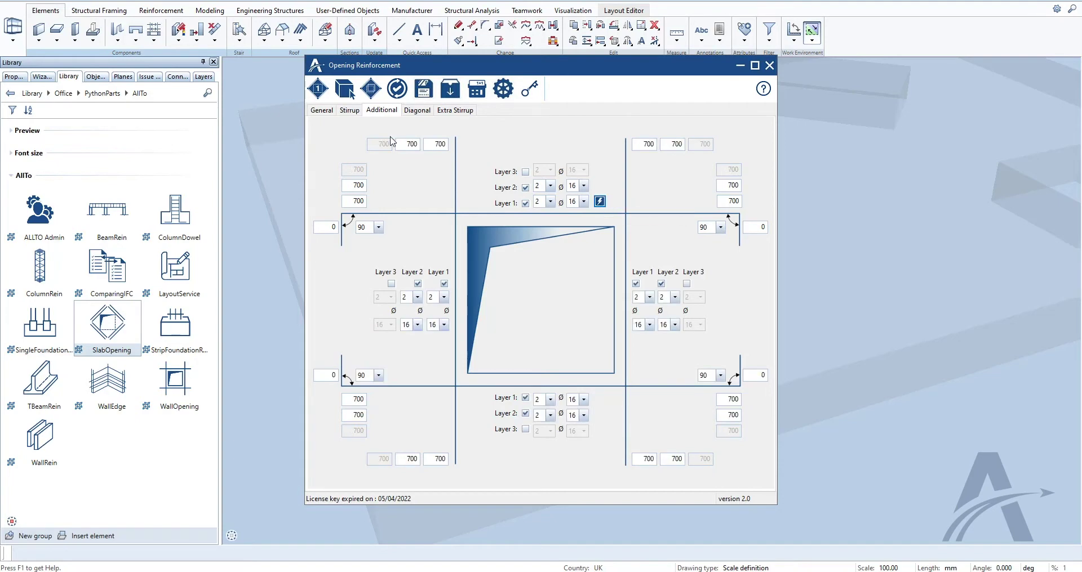
left_click(326, 97)
left_click(622, 295)
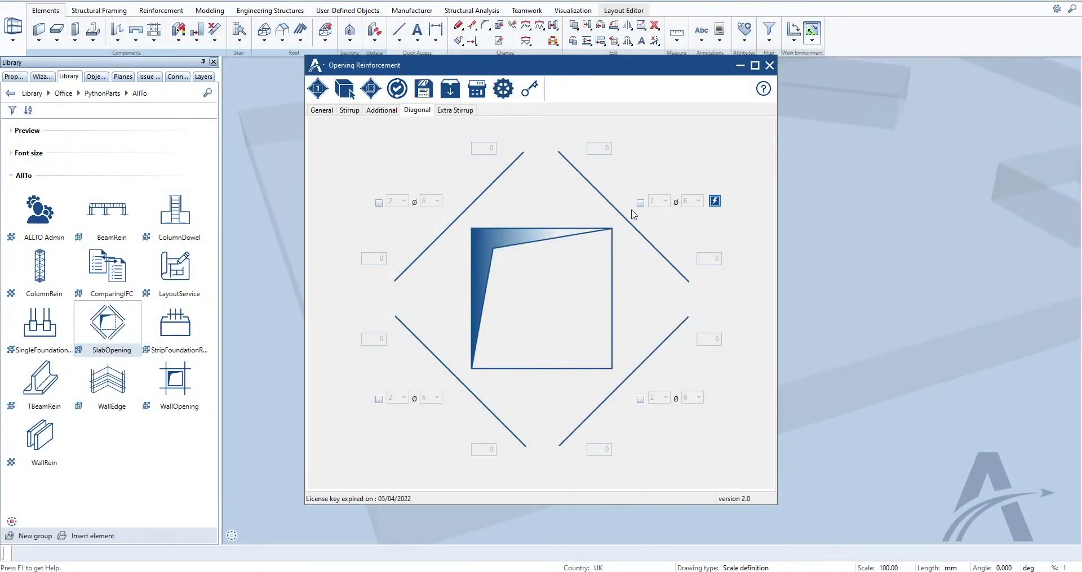
- Include two Ø10 diagonal bars at the top-right corner
left_click(640, 203)
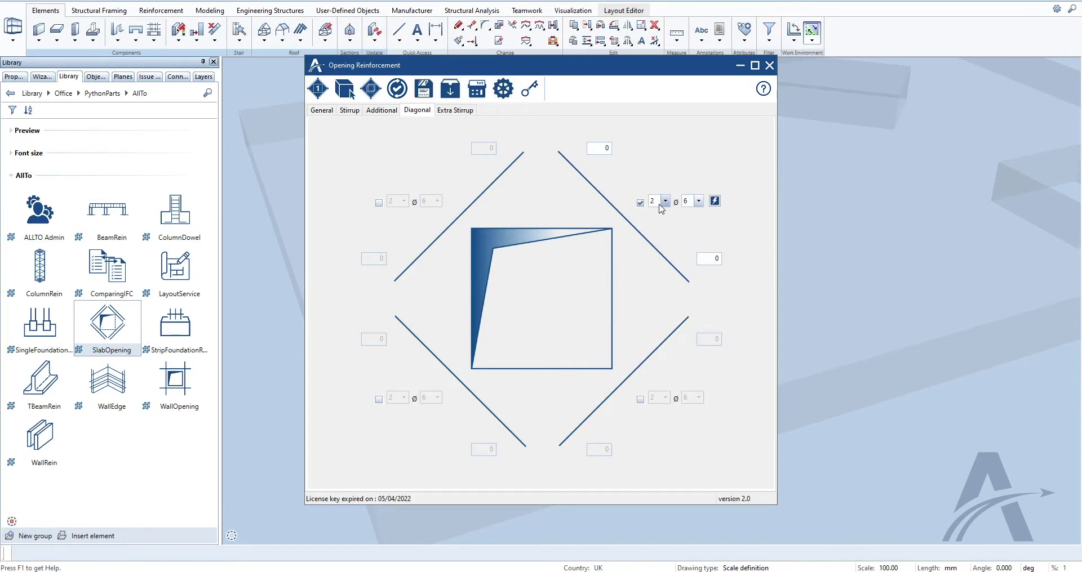
left_click(665, 201)
left_click(665, 202)
left_click(699, 202)
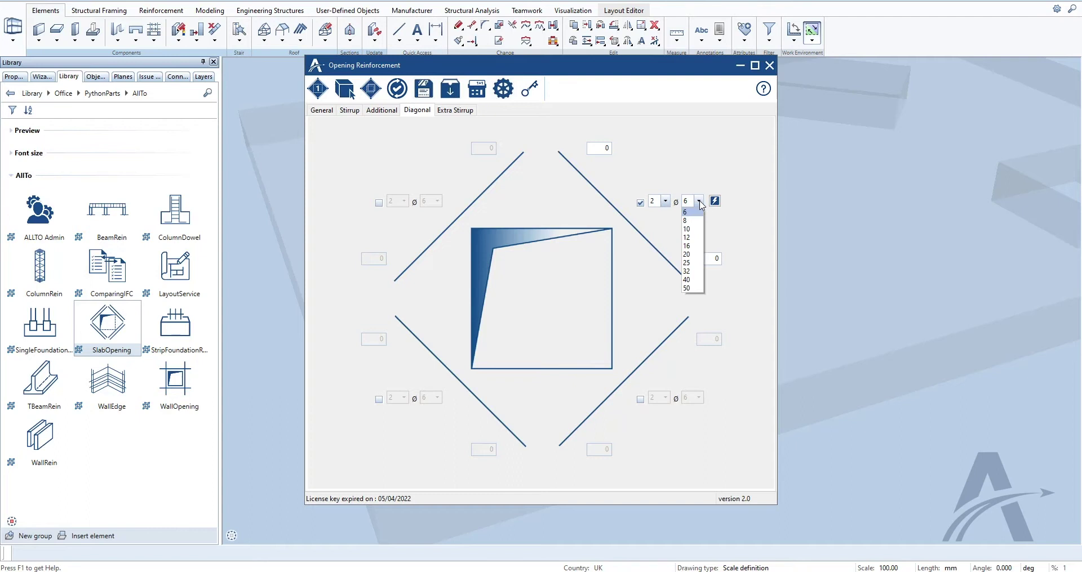
left_click(691, 229)
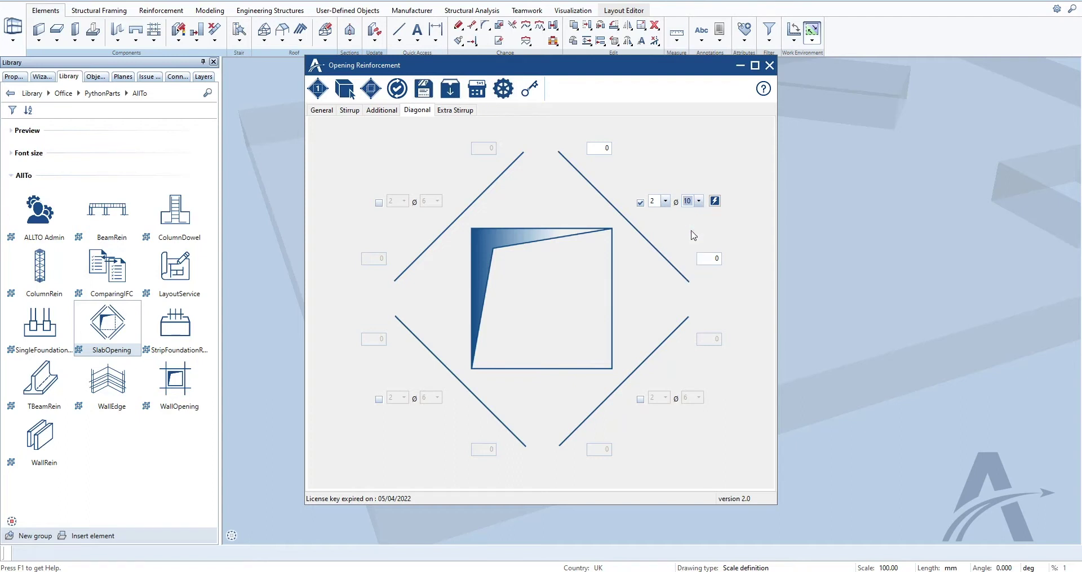
- Set diagonal lengths to 500, copy to all corners, and place them on the opening
double_click(709, 259)
type("500")
double_click(600, 148)
type("500")
left_click(714, 201)
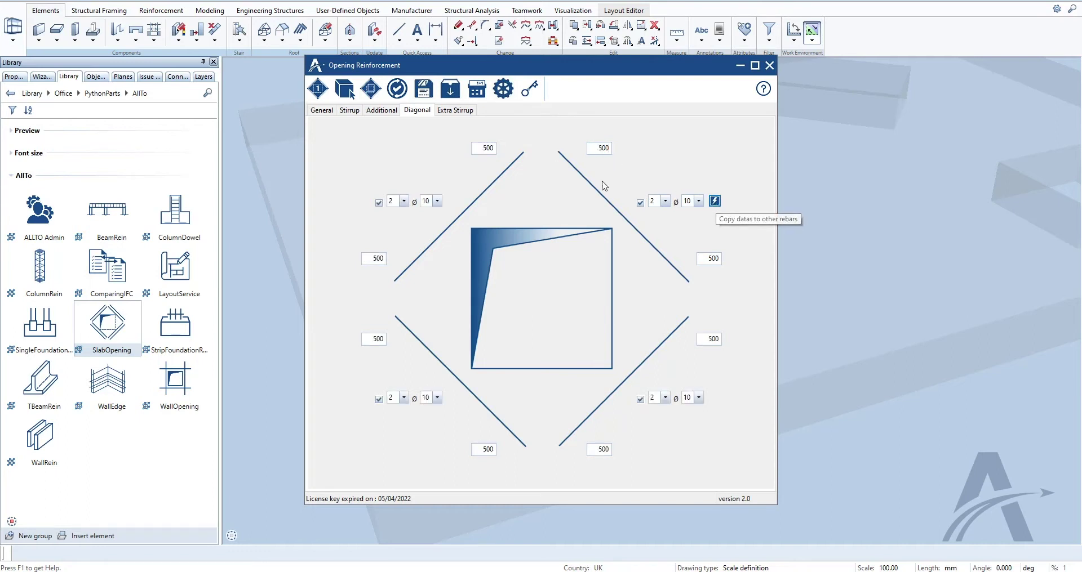
left_click(326, 96)
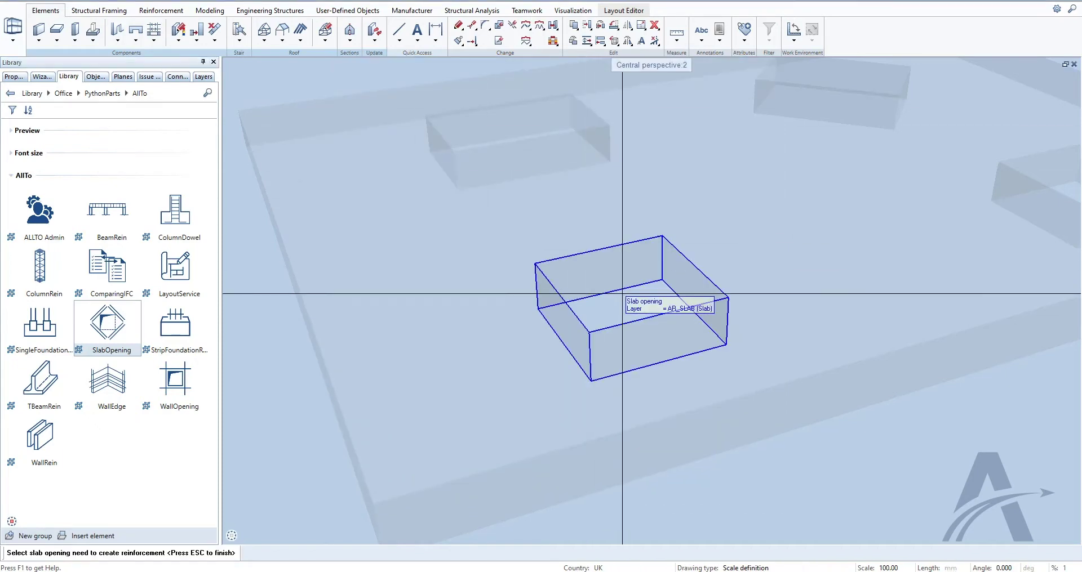
left_click(597, 274)
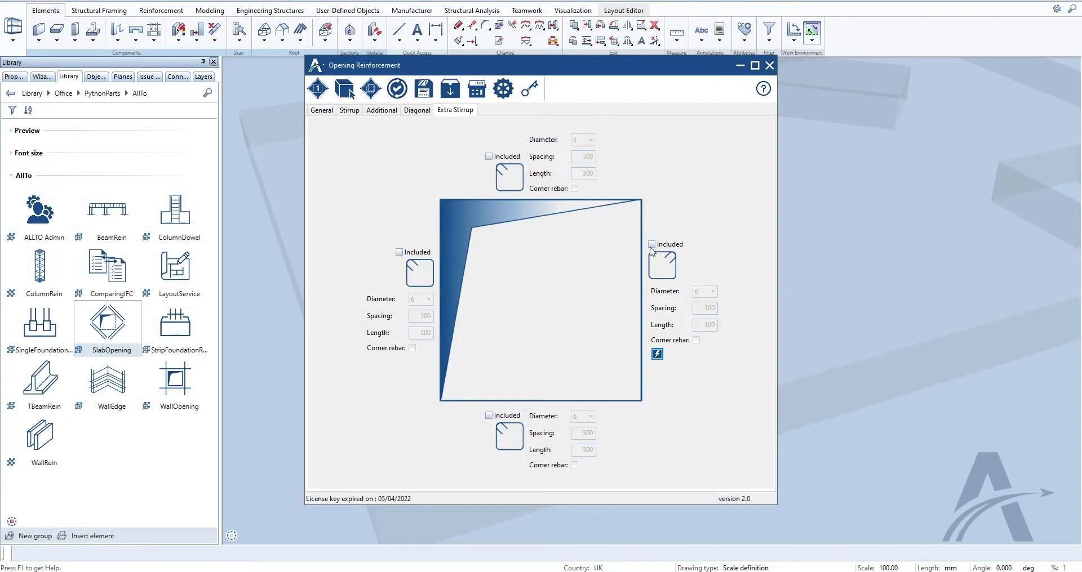
- Include right-side extra stirrups at Ø8, spacing 150, length 200, and copy them to all sides
left_click(651, 245)
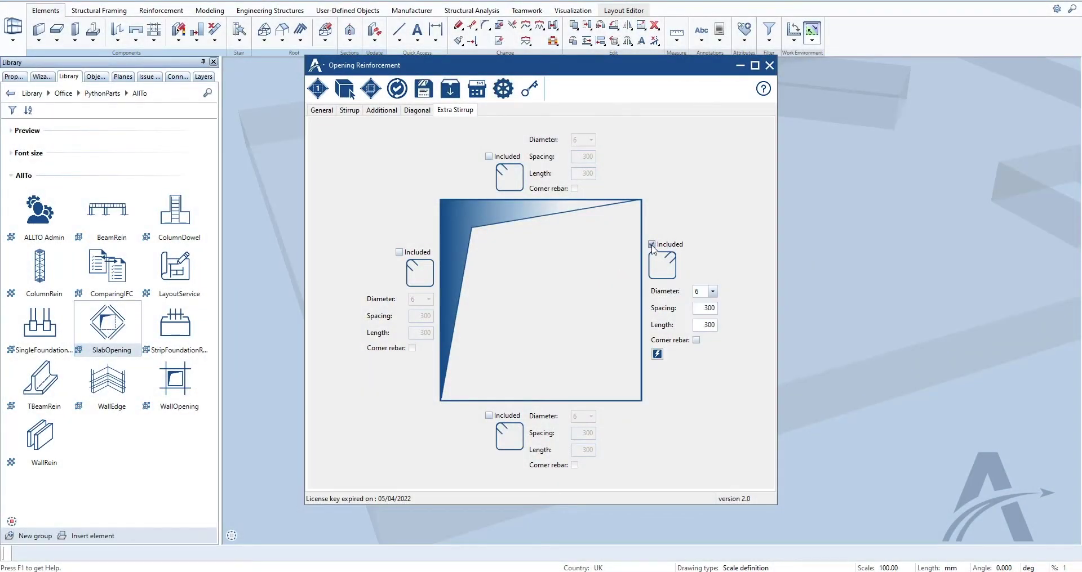
left_click(712, 292)
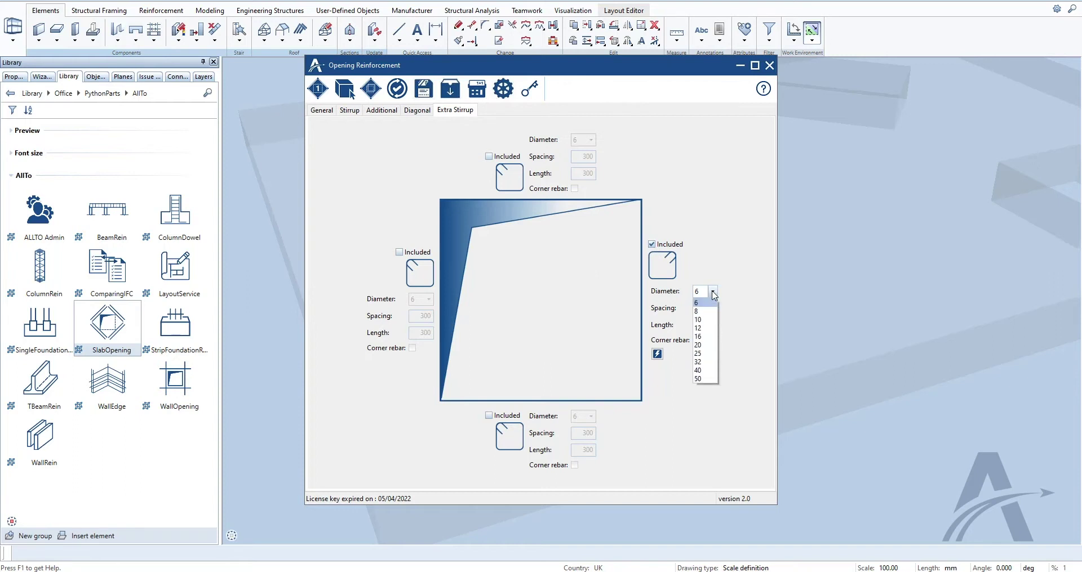
left_click(702, 312)
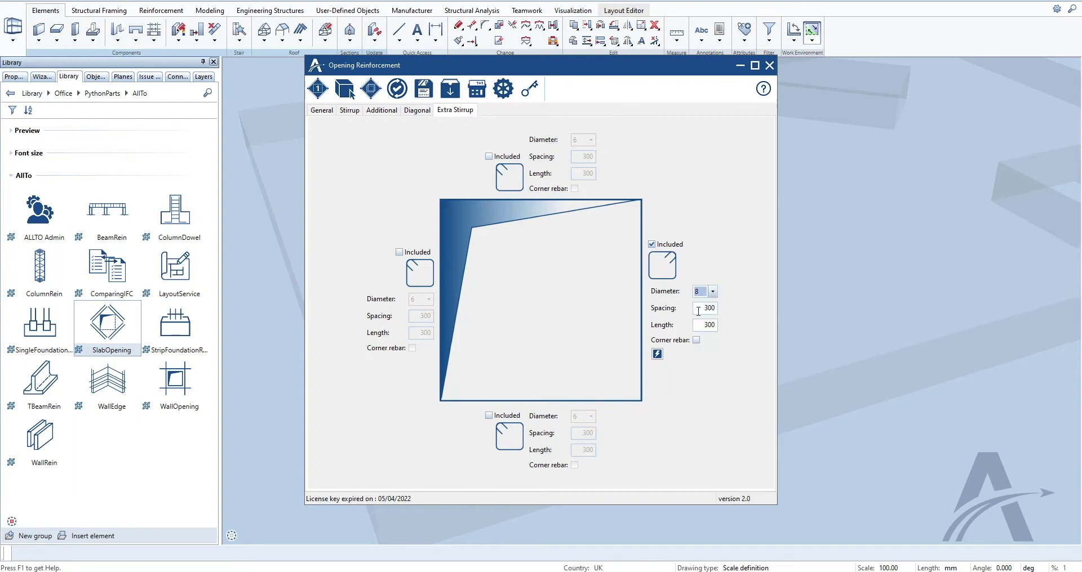
double_click(697, 308)
type("150")
double_click(699, 325)
type("2")
type("00")
left_click(657, 355)
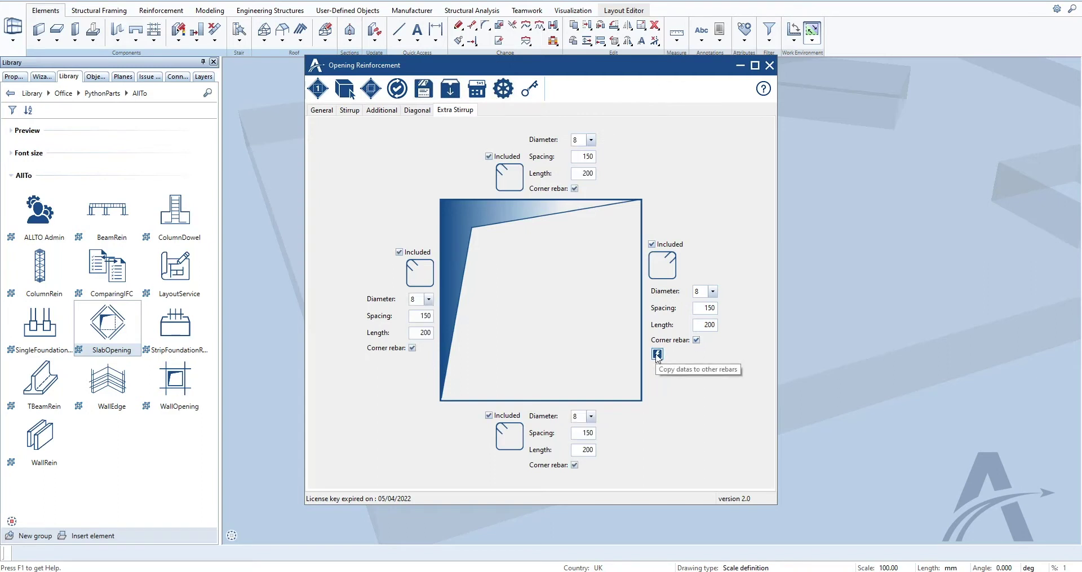
- Place the reinforcement on an opening, then save the settings as favorite 'Slab Opening 03'
left_click(344, 88)
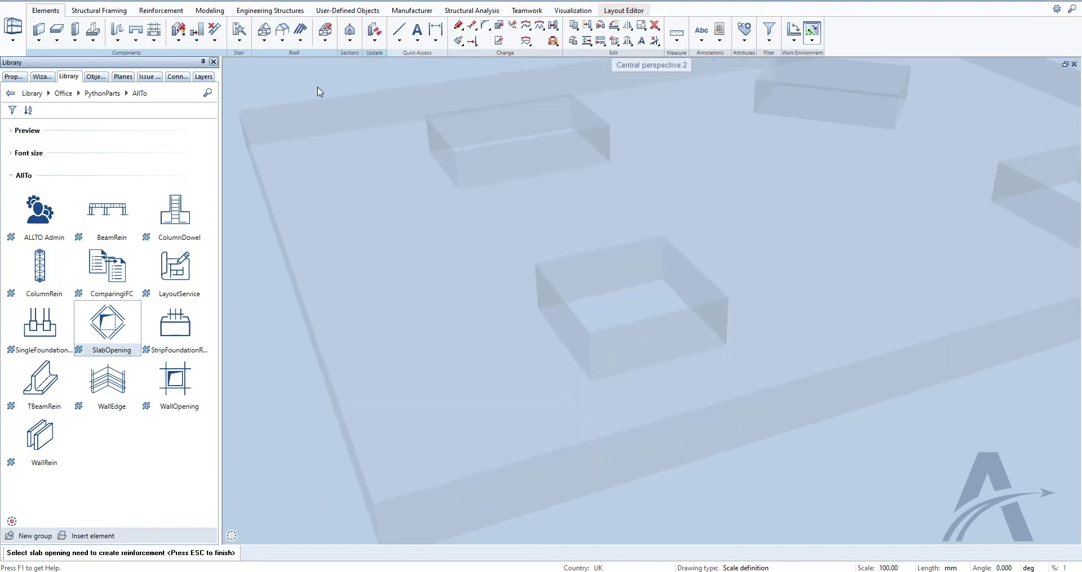
left_click(579, 316)
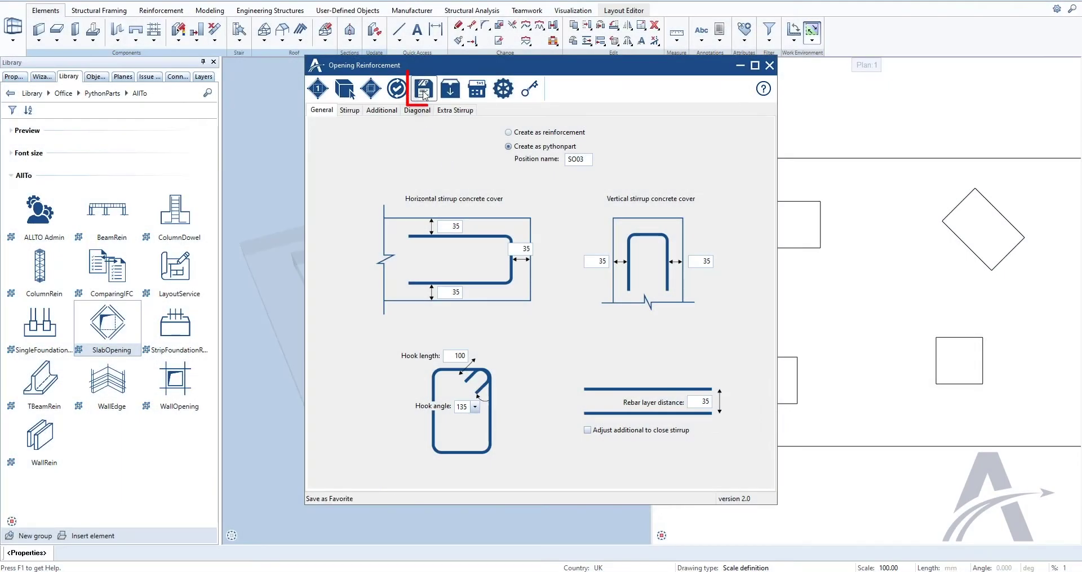
left_click(424, 95)
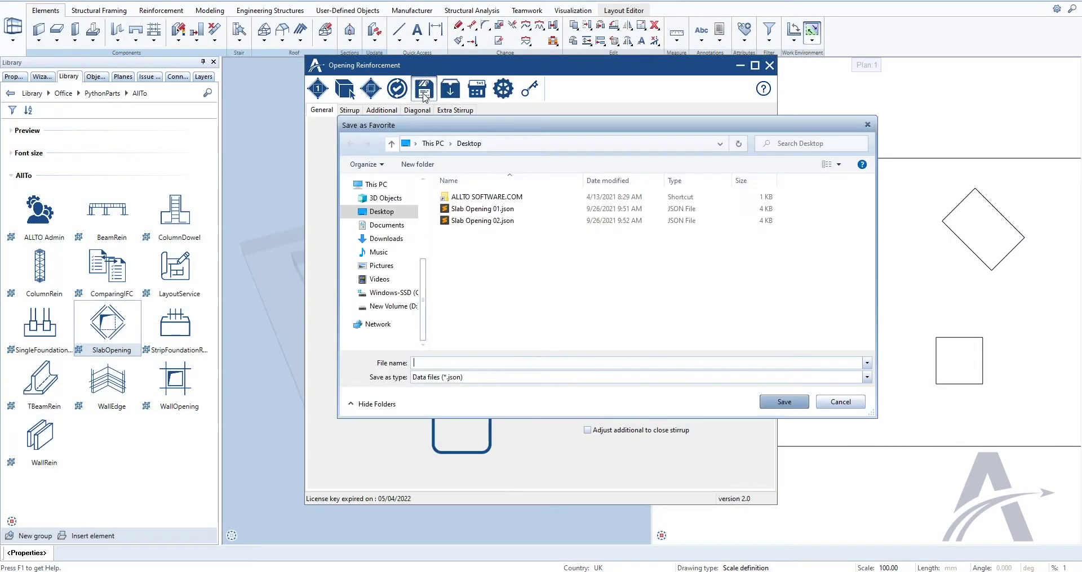
type("Slab Openi")
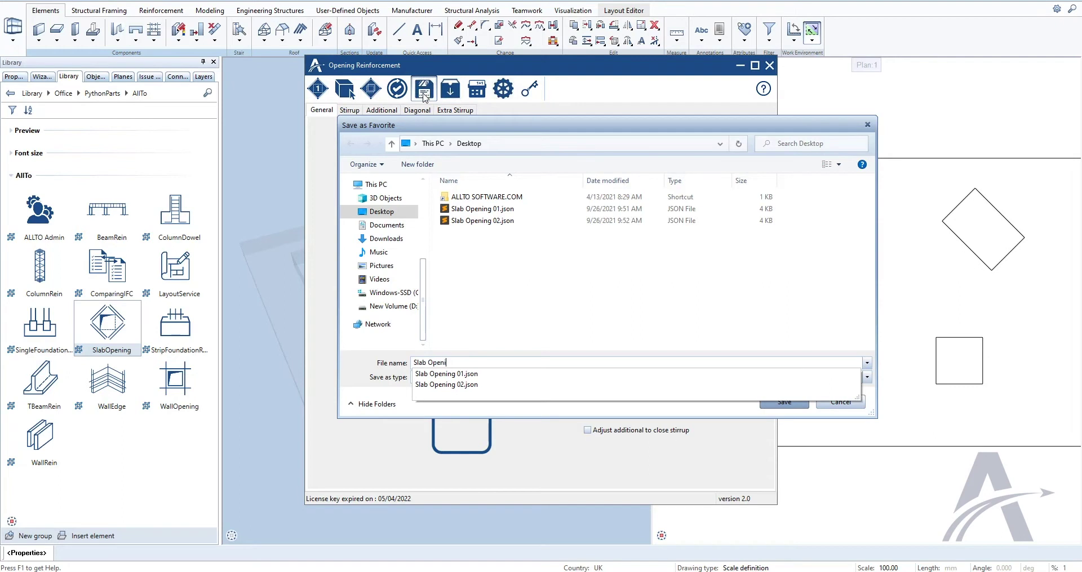
type("ng 03")
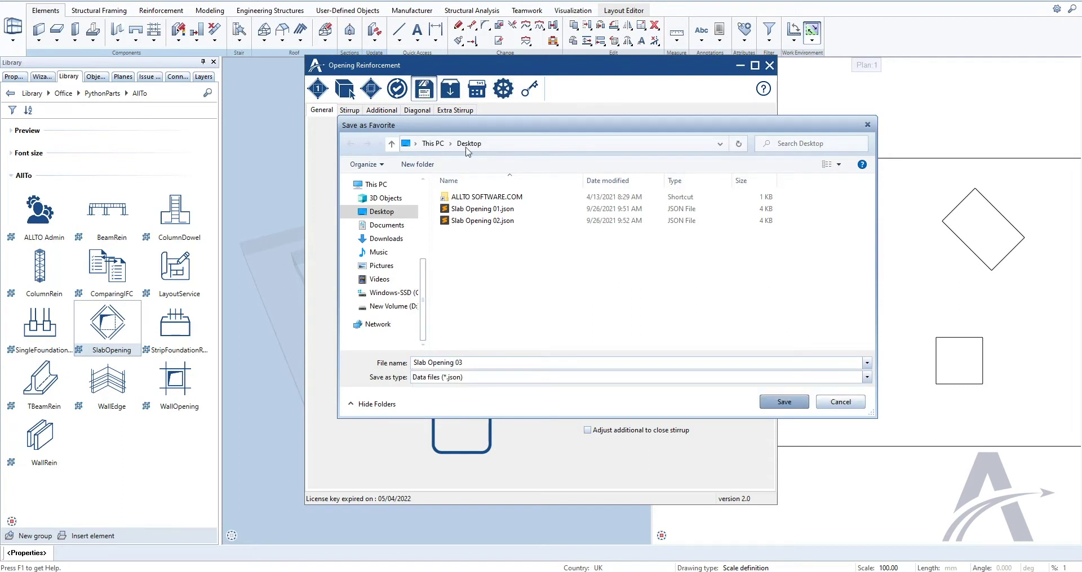
left_click(780, 401)
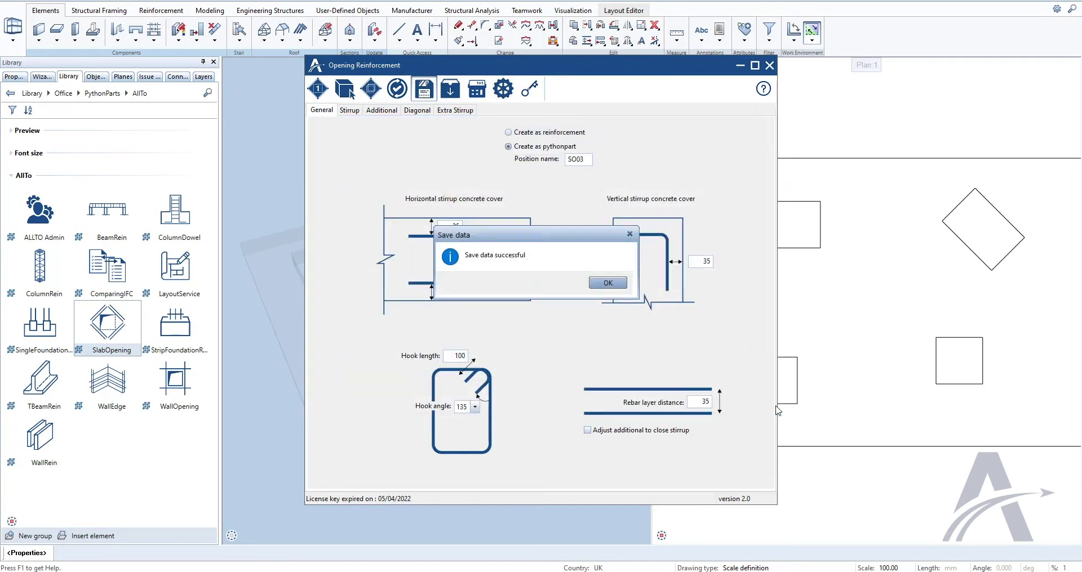
key("Return")
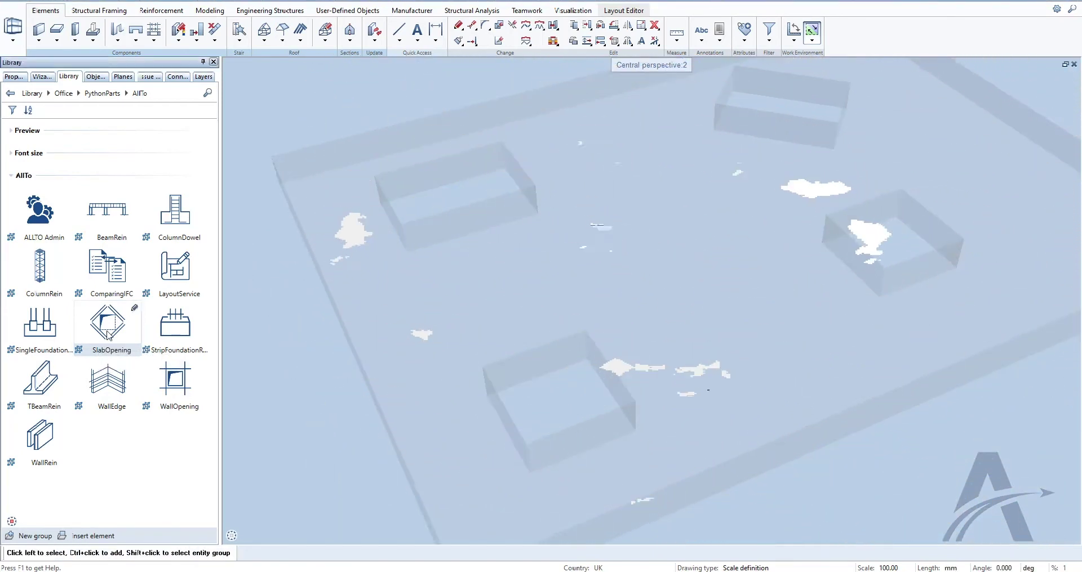
- Load the Slab Opening 01.json favorite into the SlabOpening PythonPart
left_click(109, 334)
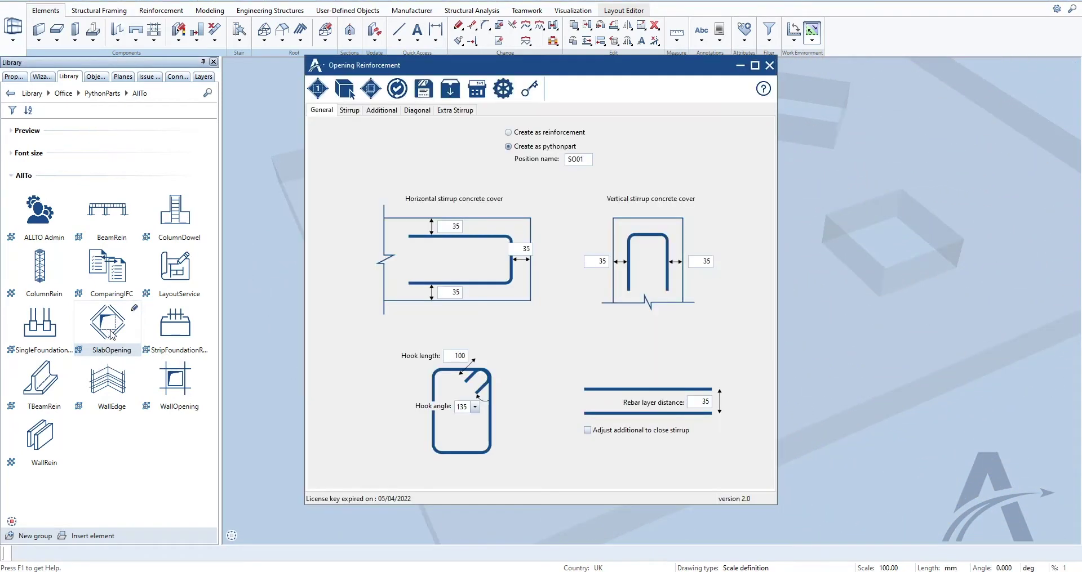
left_click(452, 92)
left_click(484, 209)
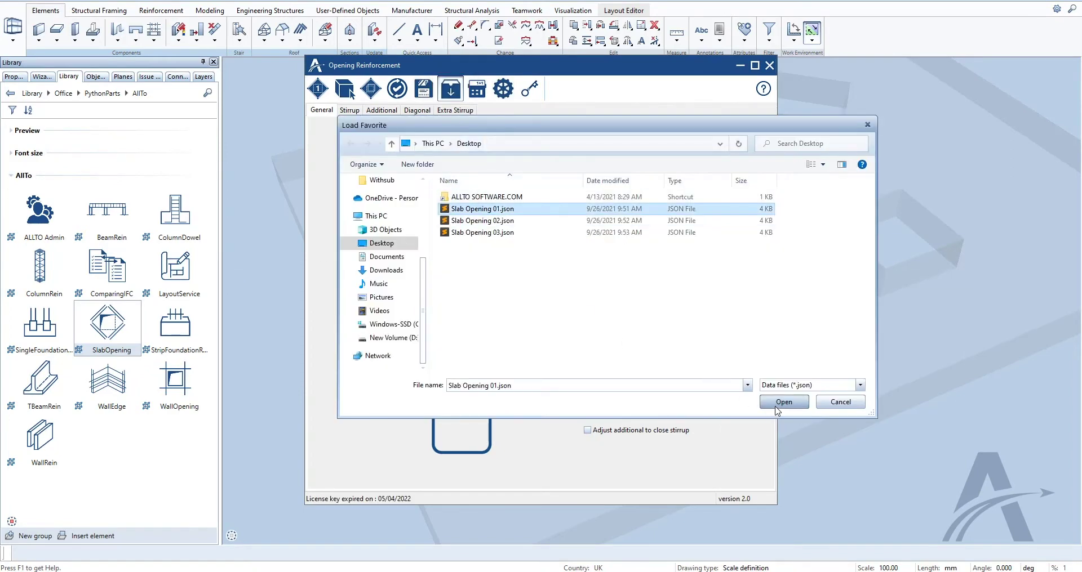
left_click(777, 407)
left_click(609, 282)
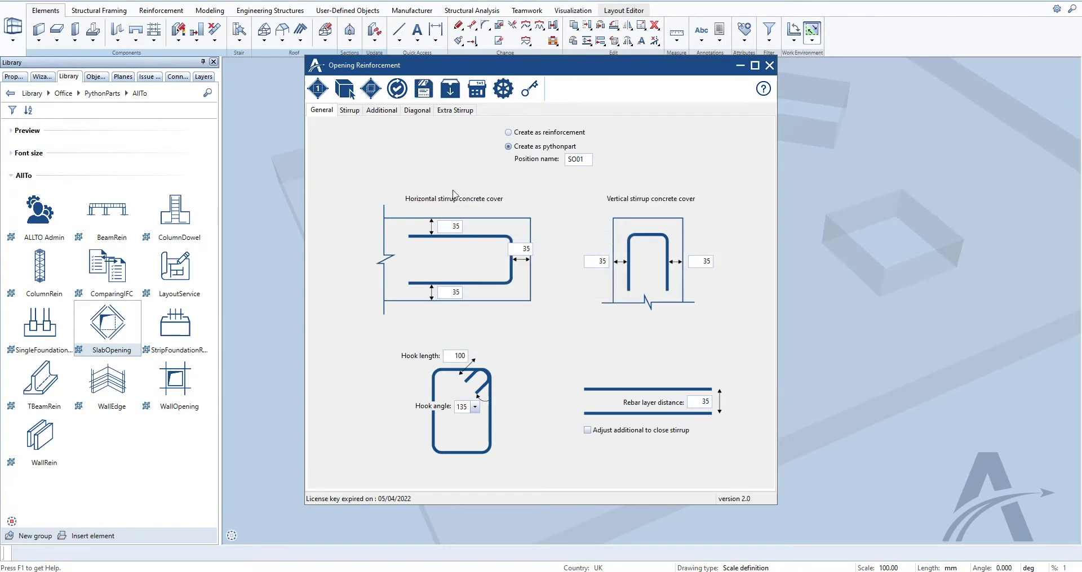
- Place the favorite's reinforcement cage on the front slab opening
left_click(318, 88)
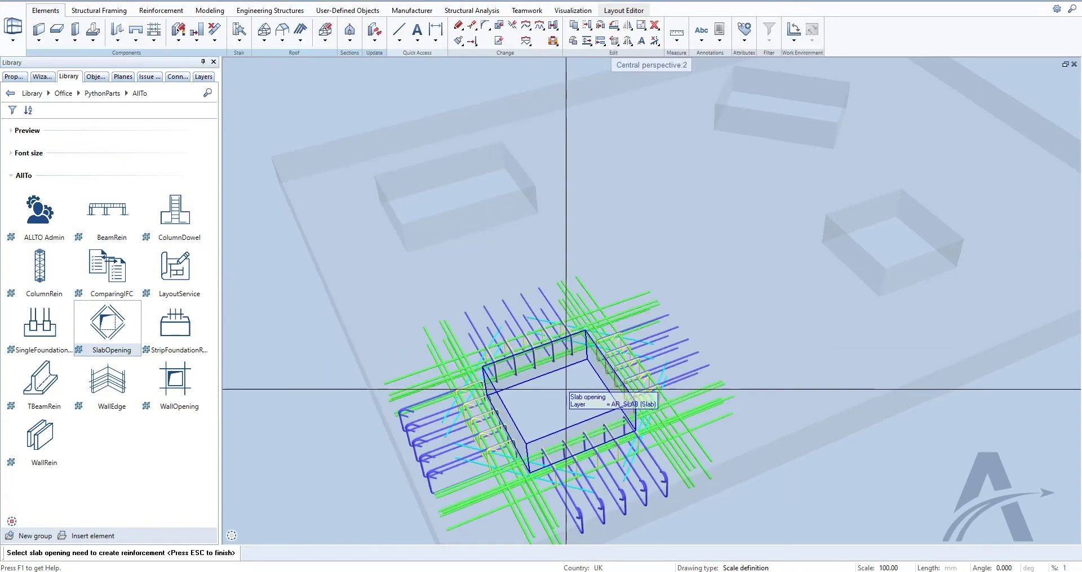
left_click(566, 389)
key("Escape")
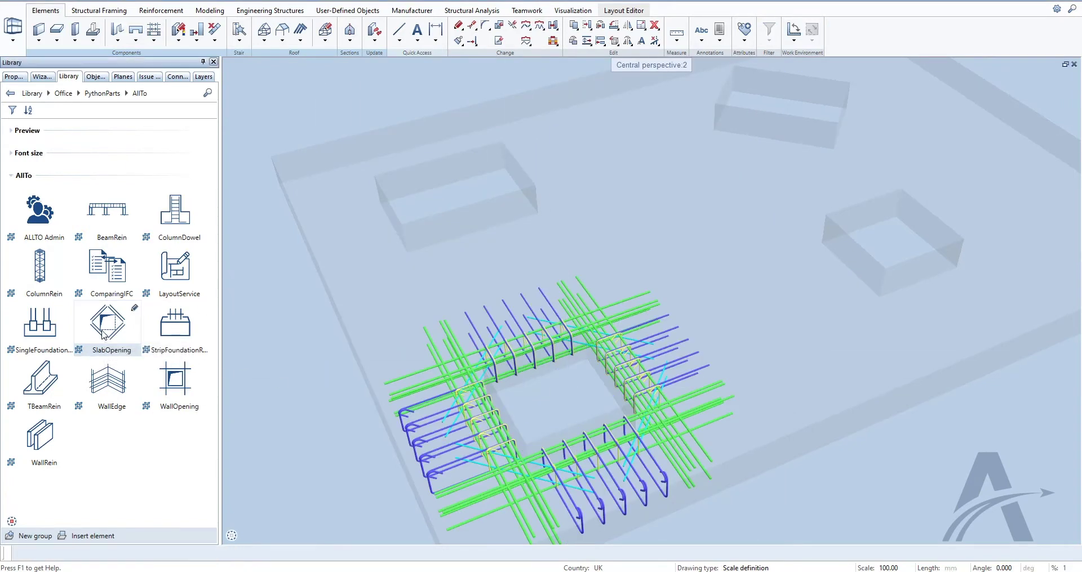
- Load the Slab Opening 02.json favorite into SlabOpening and start placing it on the remaining openings
left_click(103, 333)
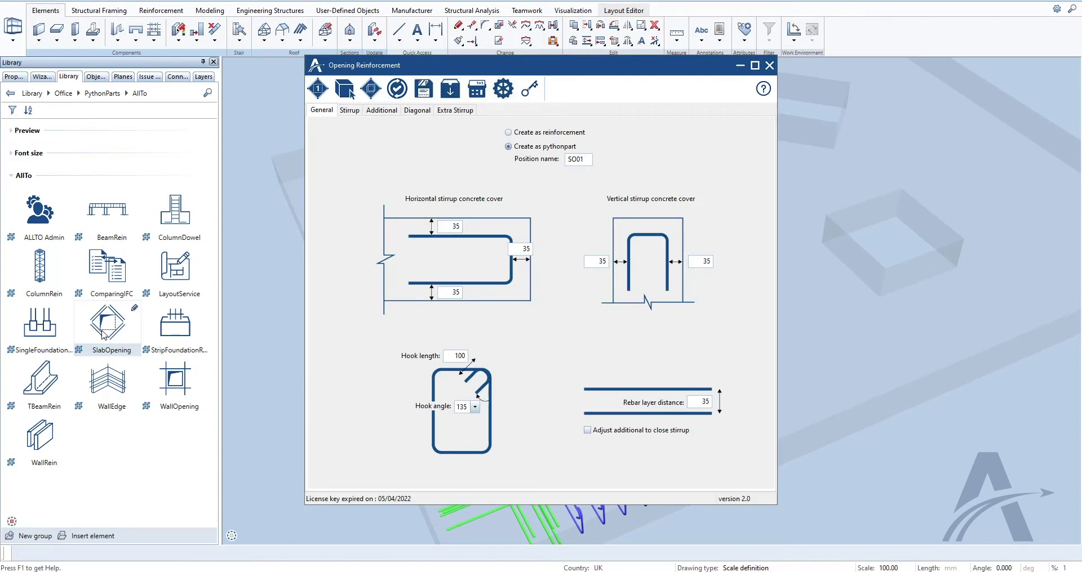
left_click(455, 94)
left_click(482, 221)
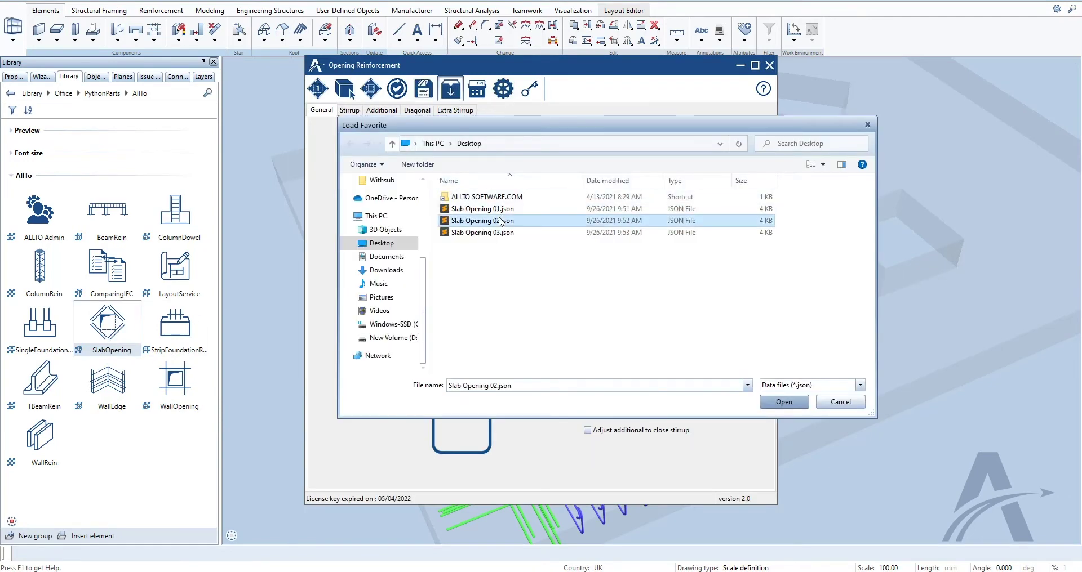
left_click(784, 402)
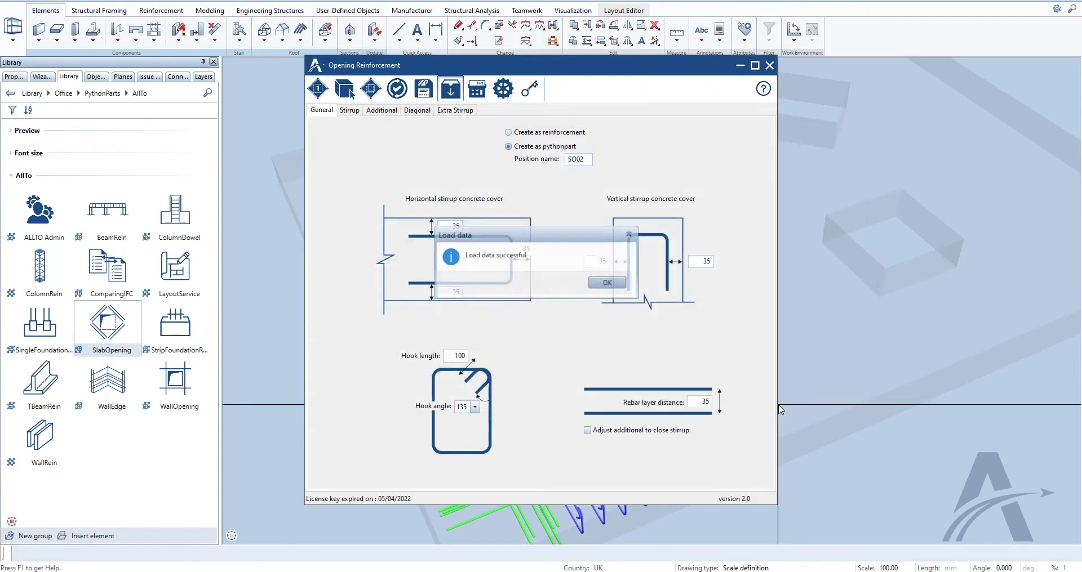
left_click(613, 289)
left_click(318, 89)
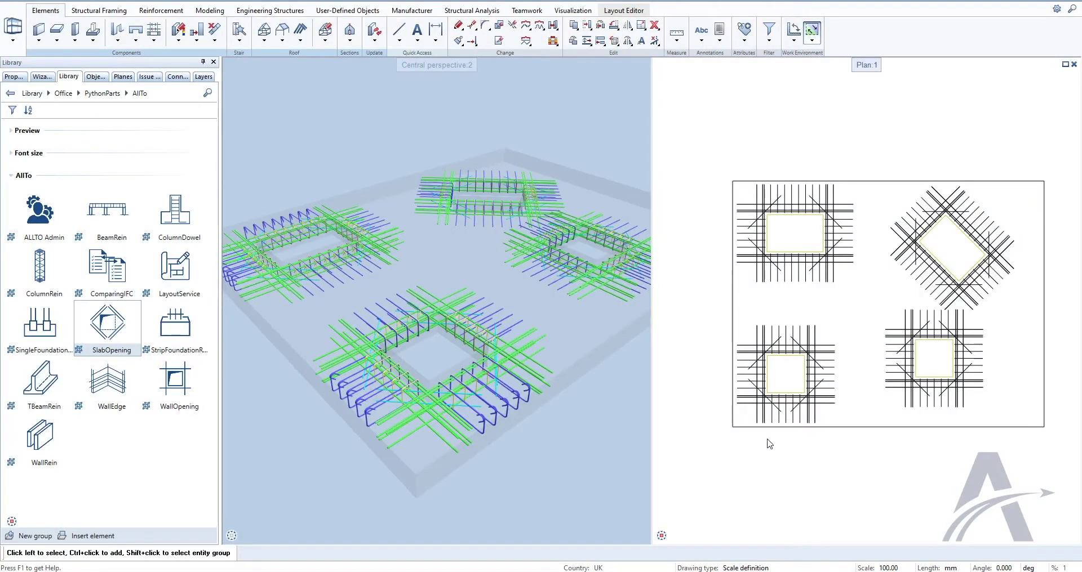
- Turn off all four diagonal bar groups in the lower-left opening's reinforcement
double_click(787, 383)
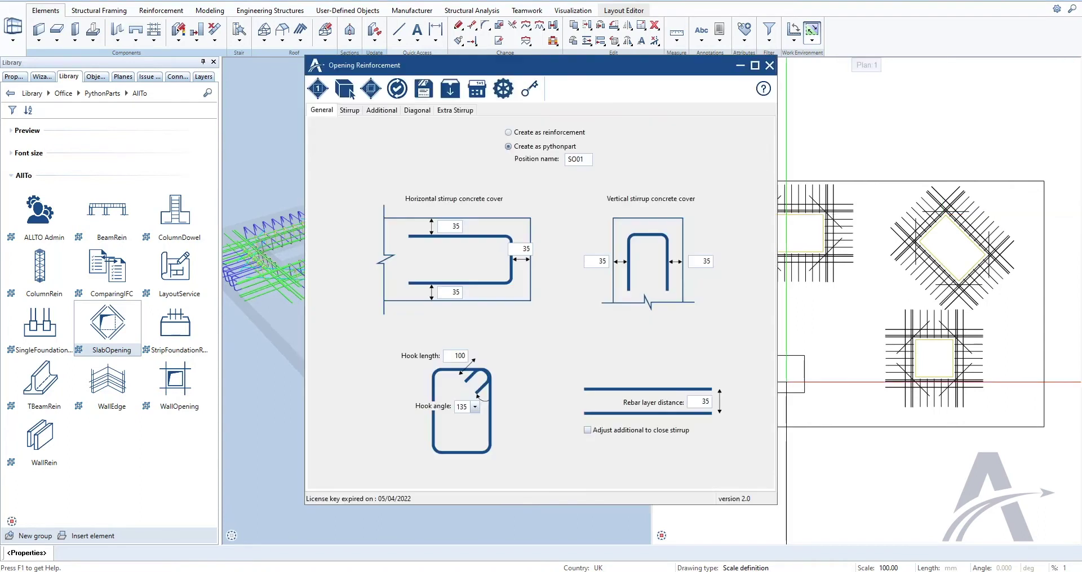
left_click(418, 111)
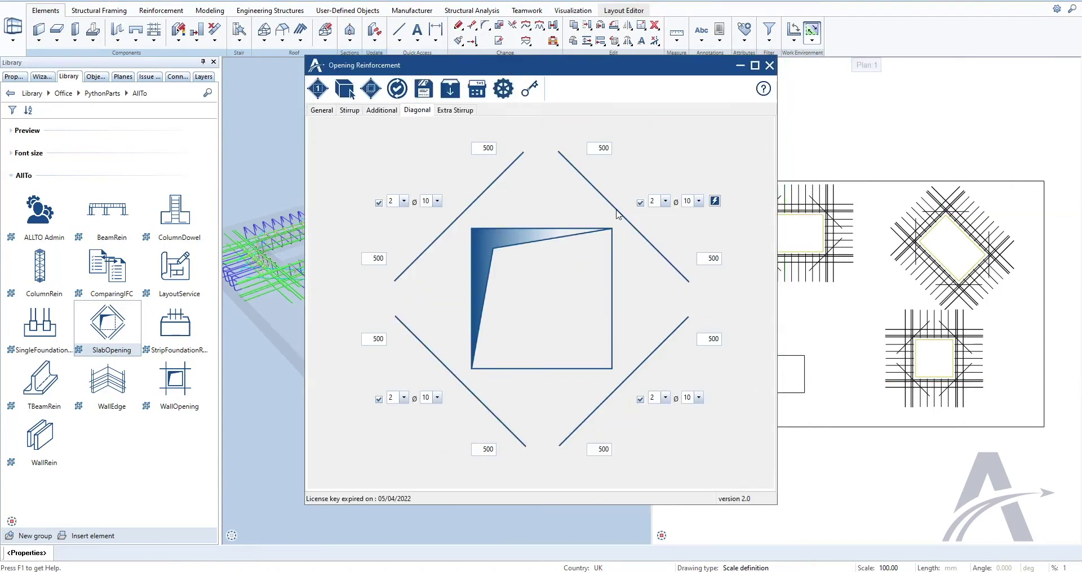
left_click(640, 203)
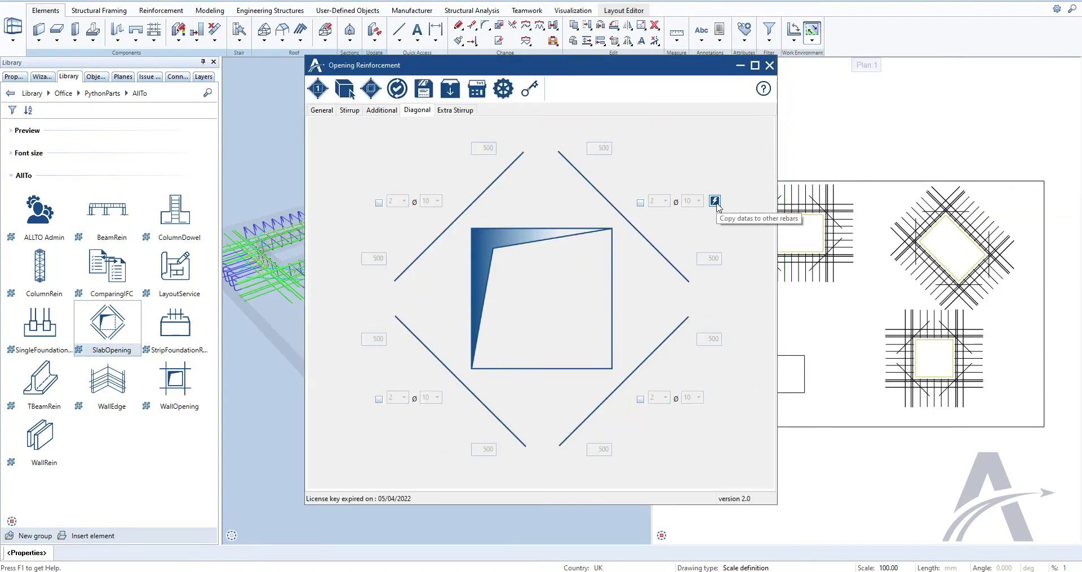
- Exclude the extra stirrups on all four sides and apply the change
left_click(453, 111)
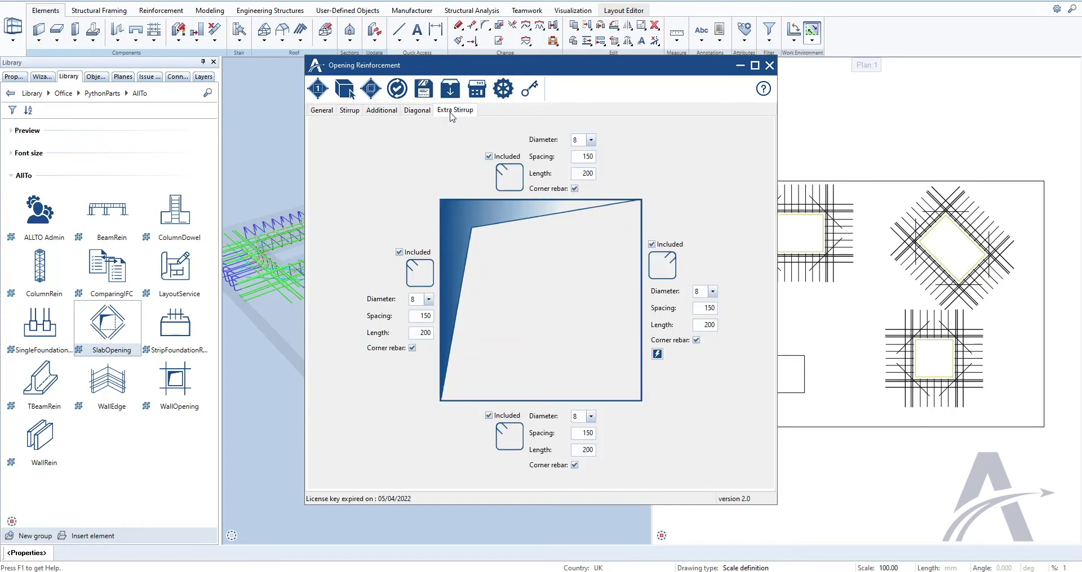
left_click(652, 244)
left_click(657, 354)
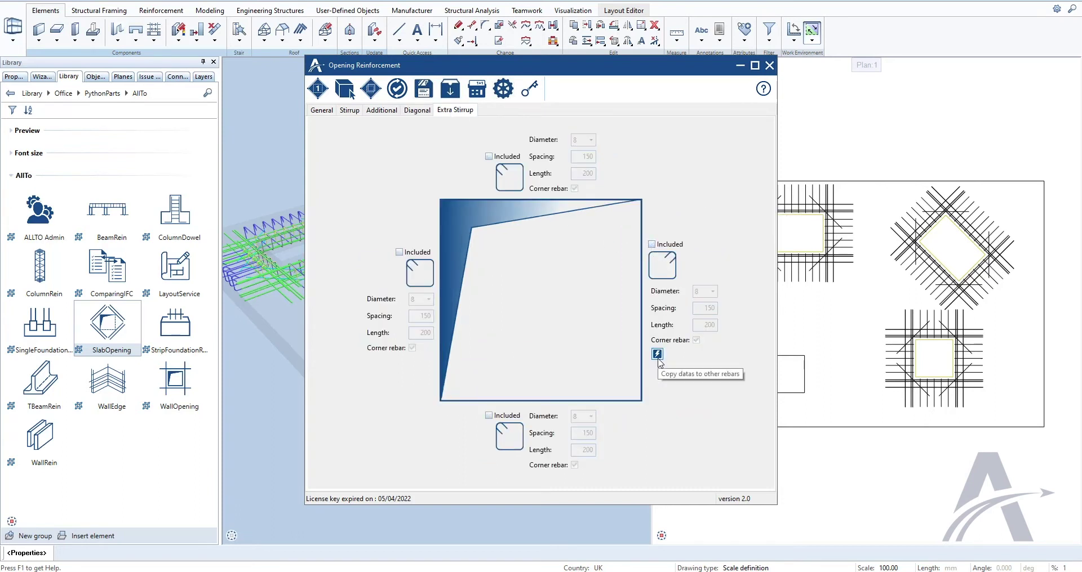
left_click(318, 89)
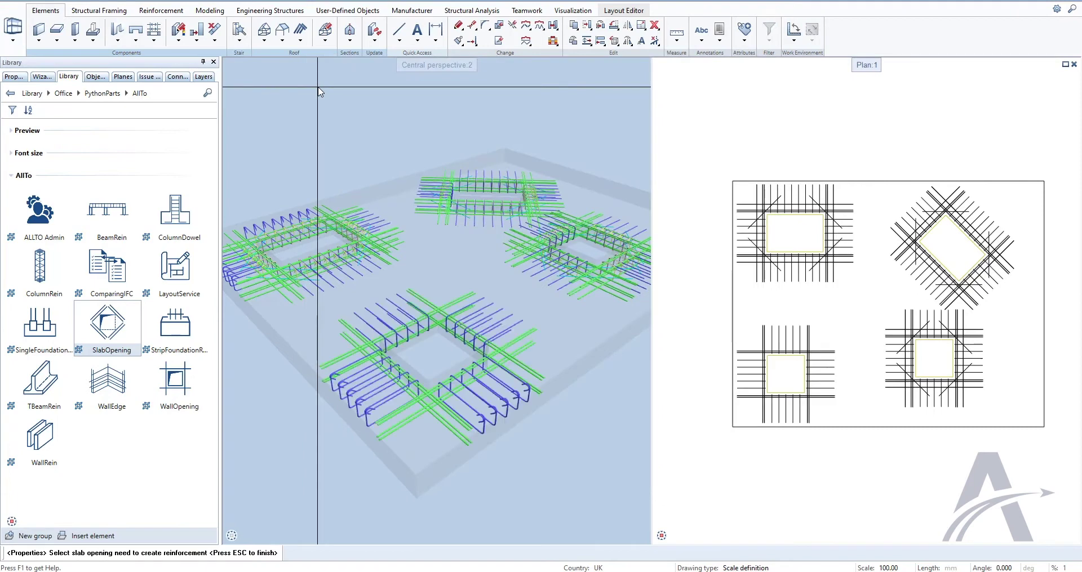
key("Escape")
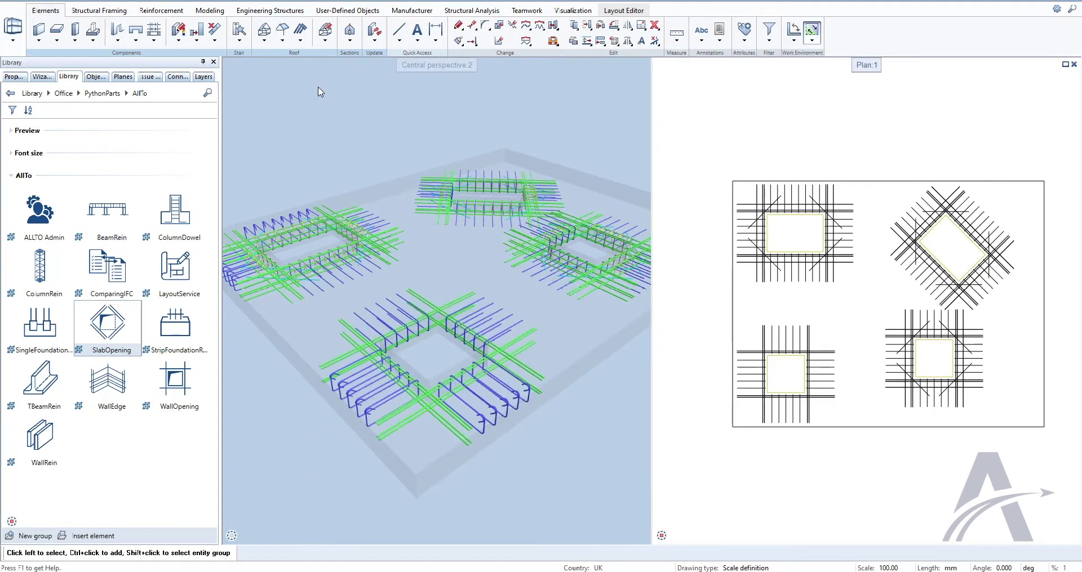
- Make the bottom-right opening's stirrups closed on all sides, replacing the SO03 reinforcement
scroll(316, 93, "up", 3)
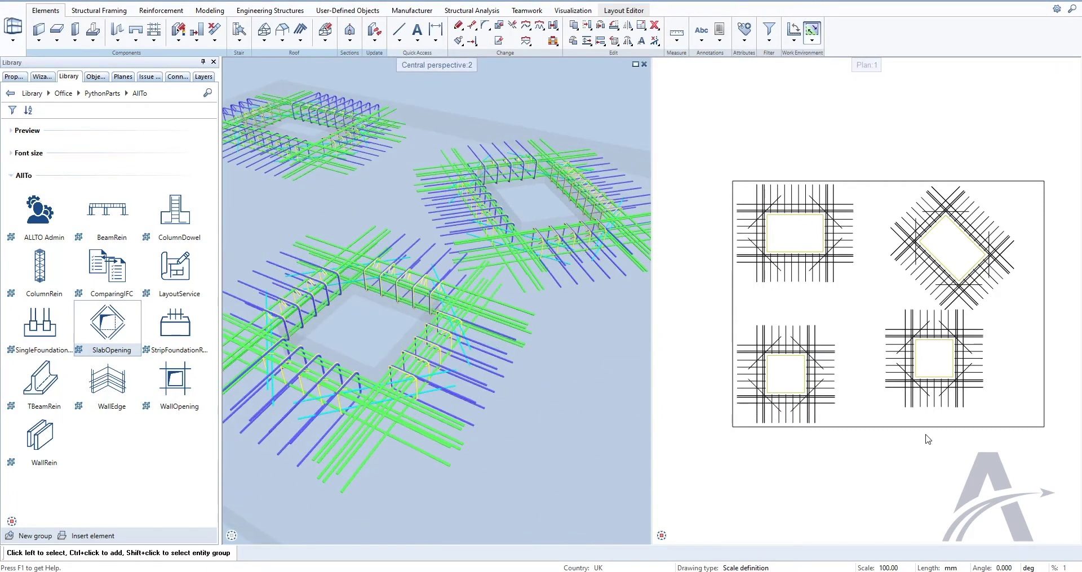
left_click(929, 369)
key("Delete")
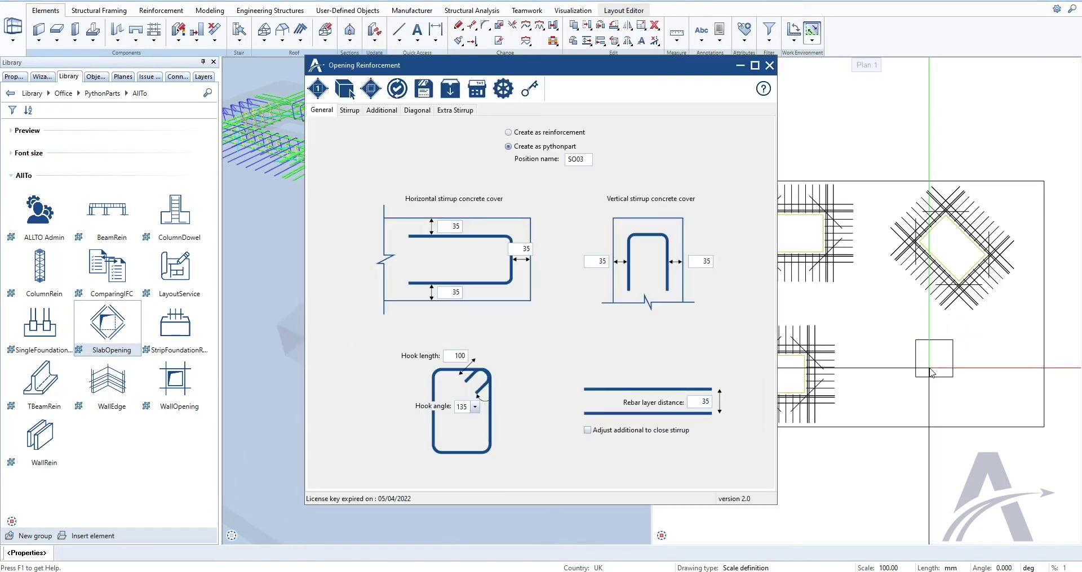
left_click(351, 111)
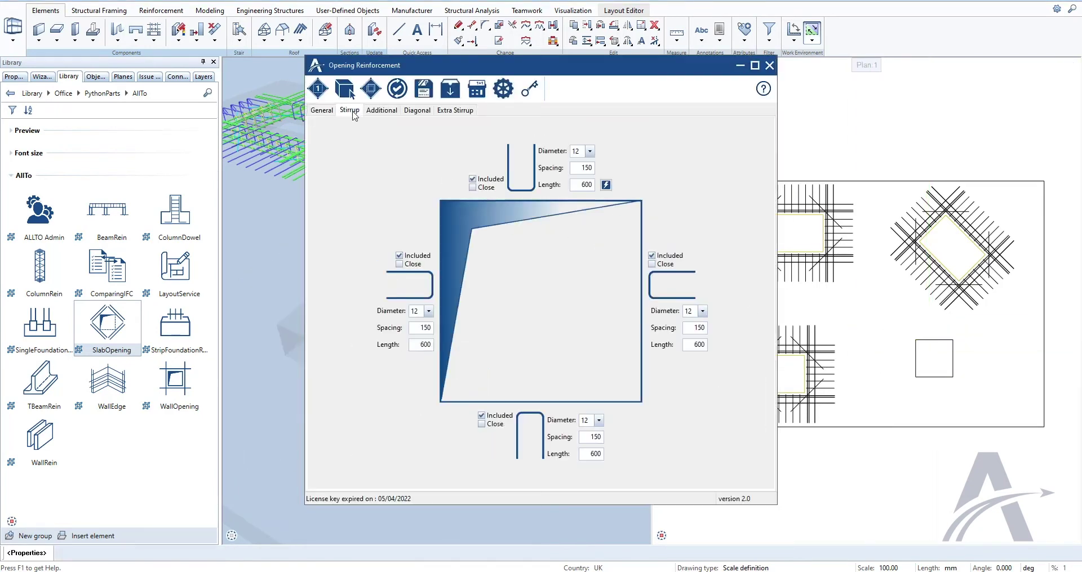
left_click(472, 187)
left_click(606, 186)
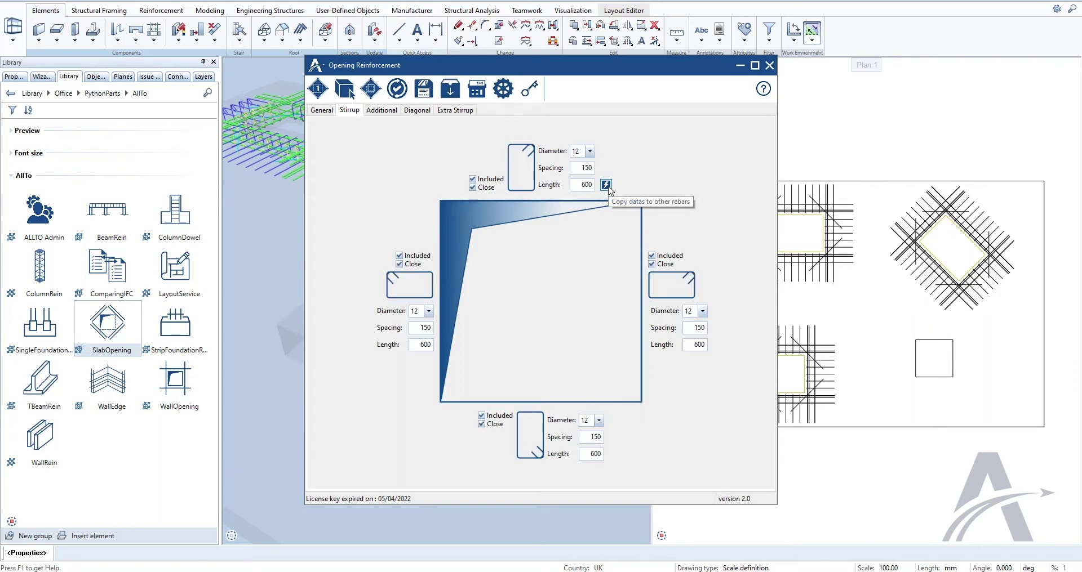
left_click(398, 91)
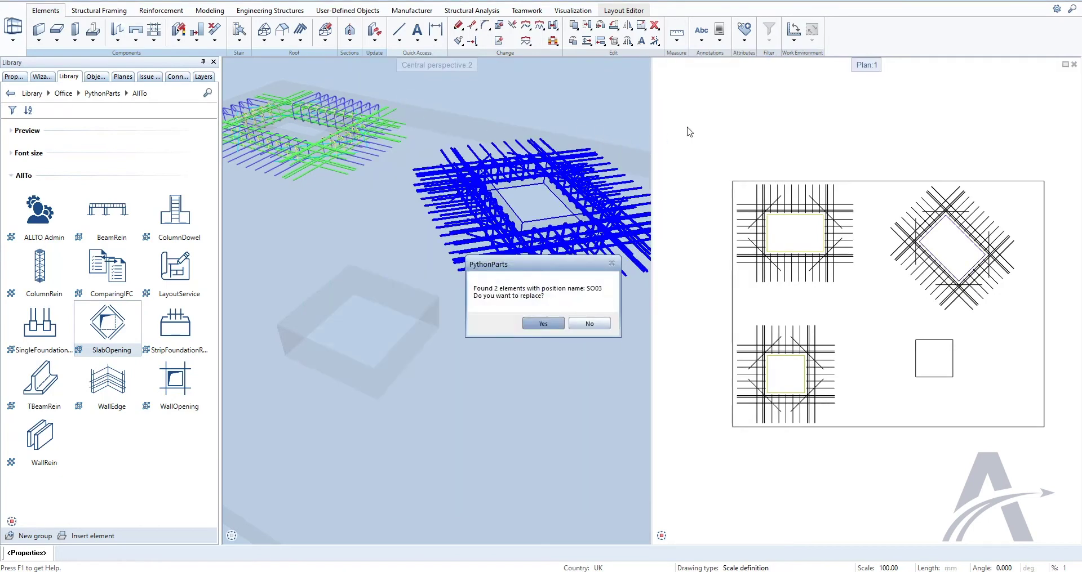
left_click(543, 324)
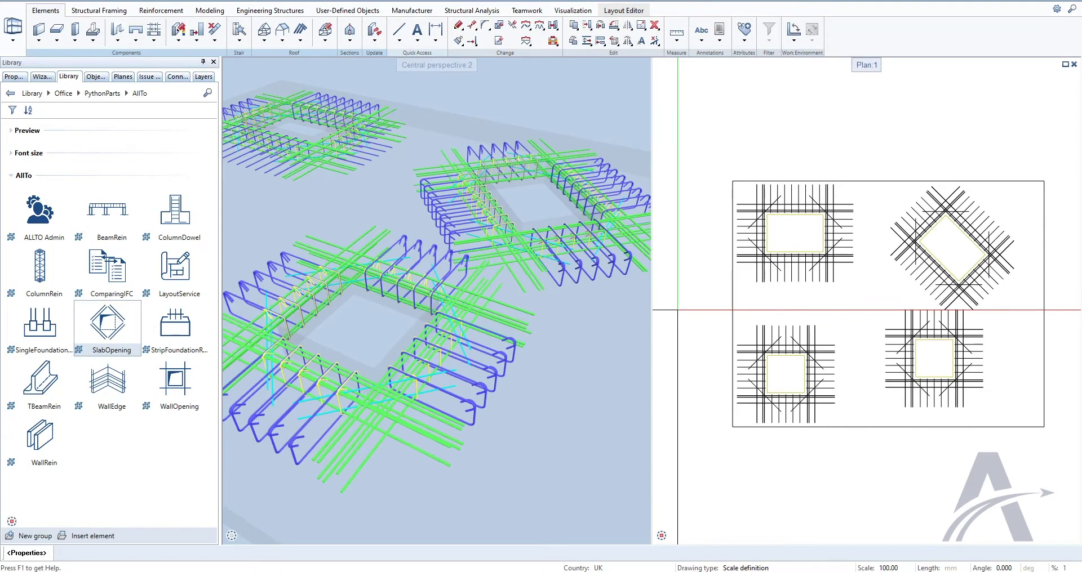
key("Escape")
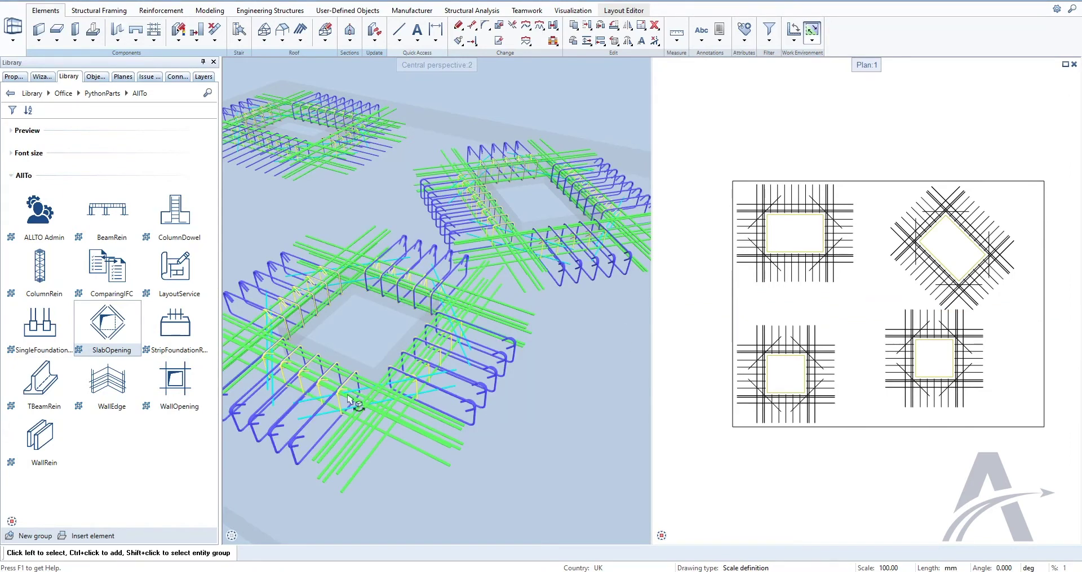
mouse_move(107, 325)
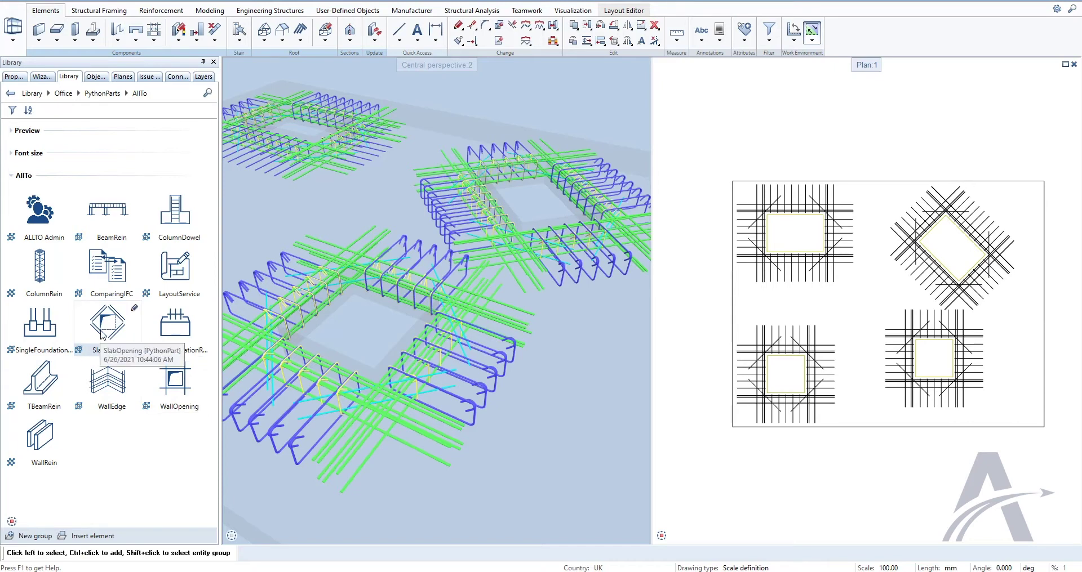
- Set the SO03 stirrups open on all four sides and update the existing PythonPart element
left_click(103, 335)
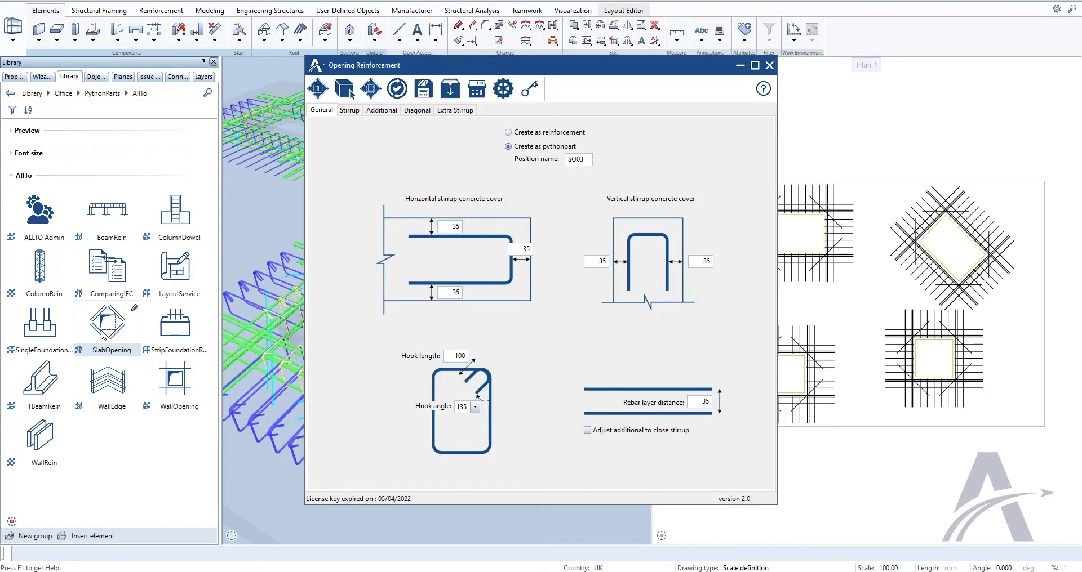
left_click(353, 109)
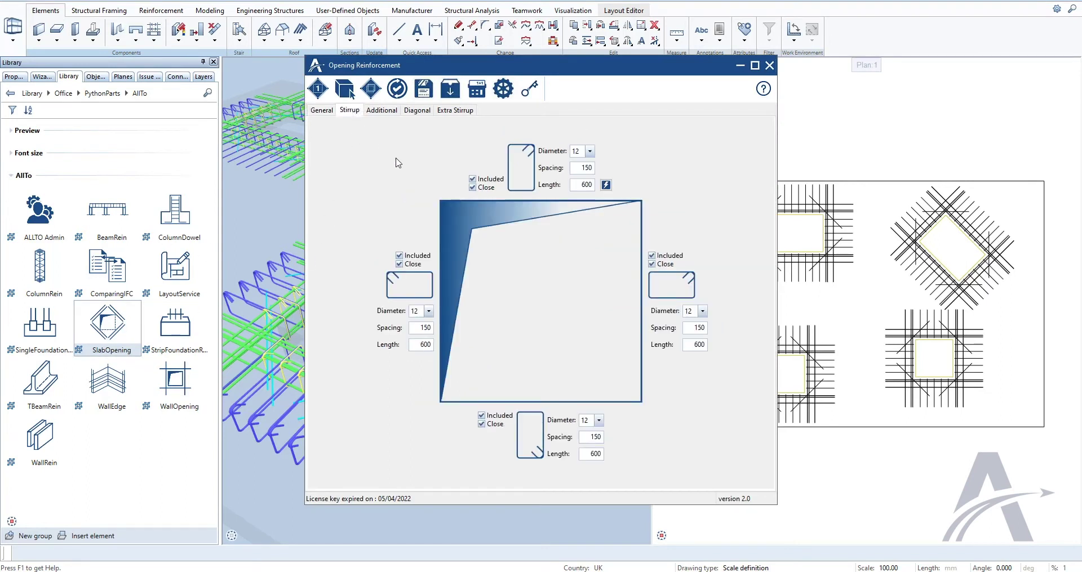
left_click(472, 187)
left_click(606, 184)
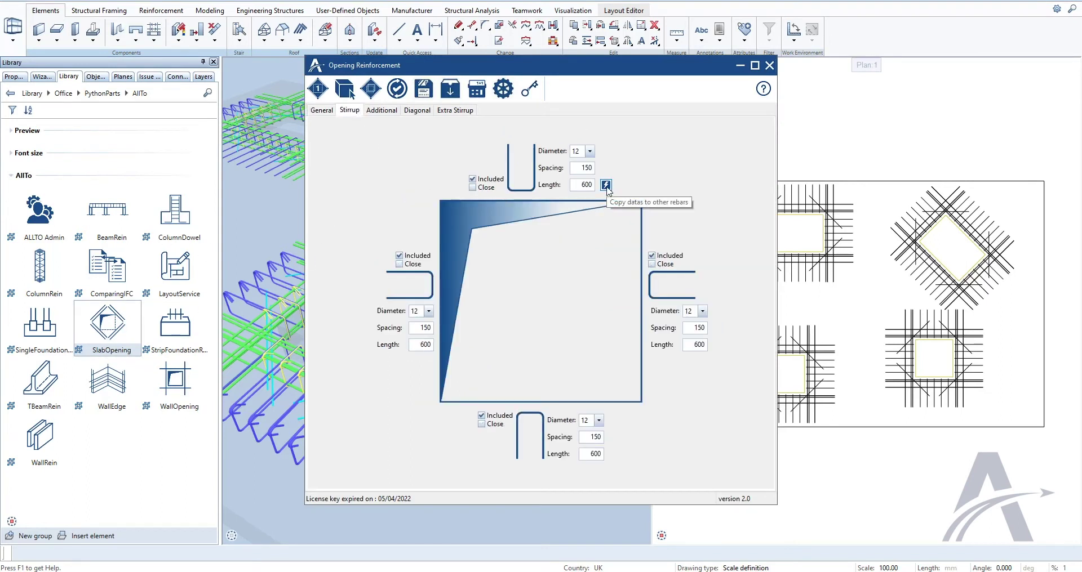
left_click(399, 94)
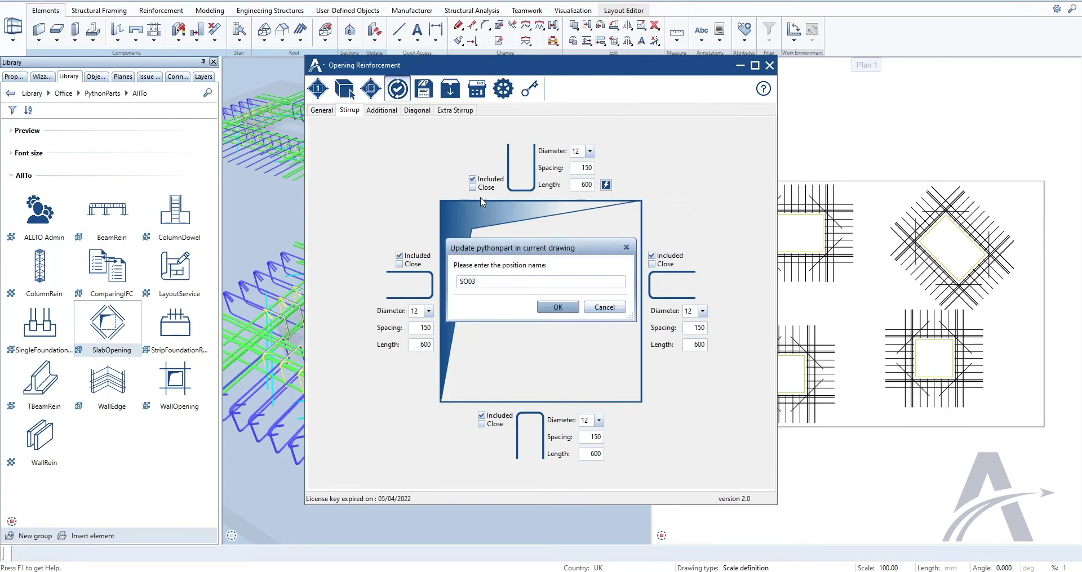
left_click(558, 307)
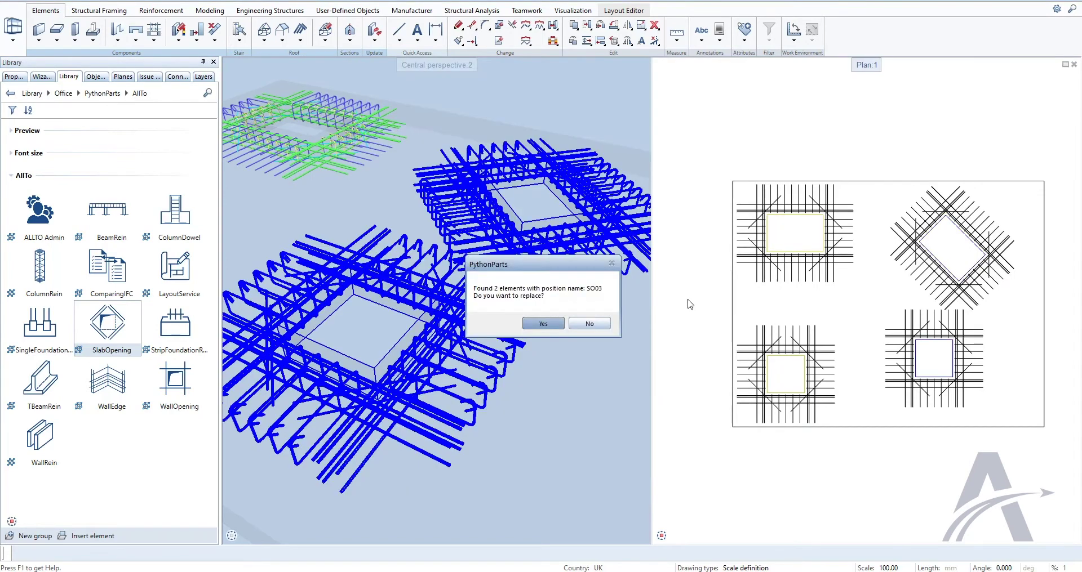
left_click(546, 324)
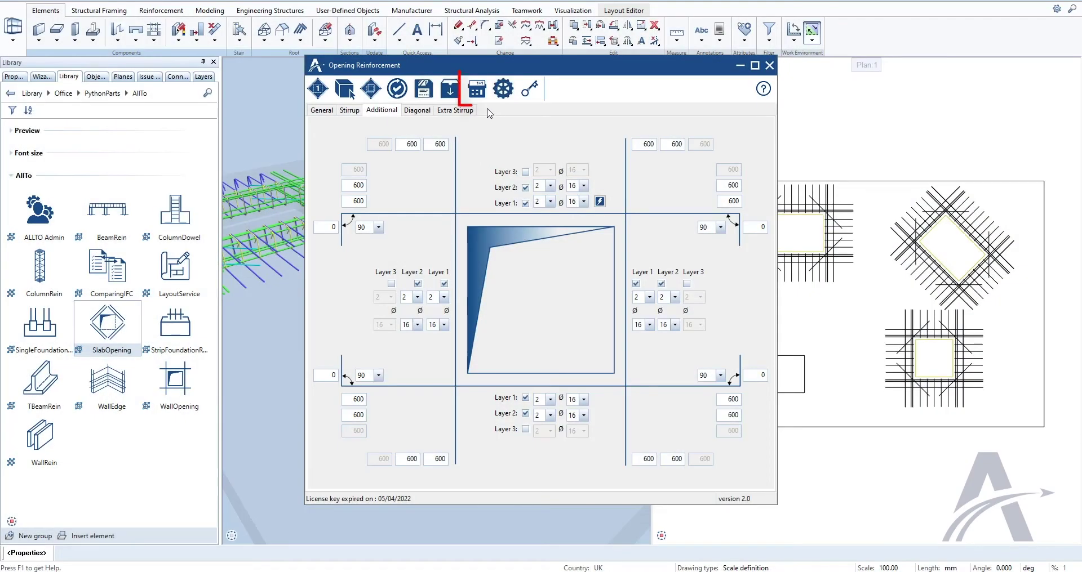
- Calculate the overlap for the Additional Vertical bars, making them 1,090 long
left_click(477, 89)
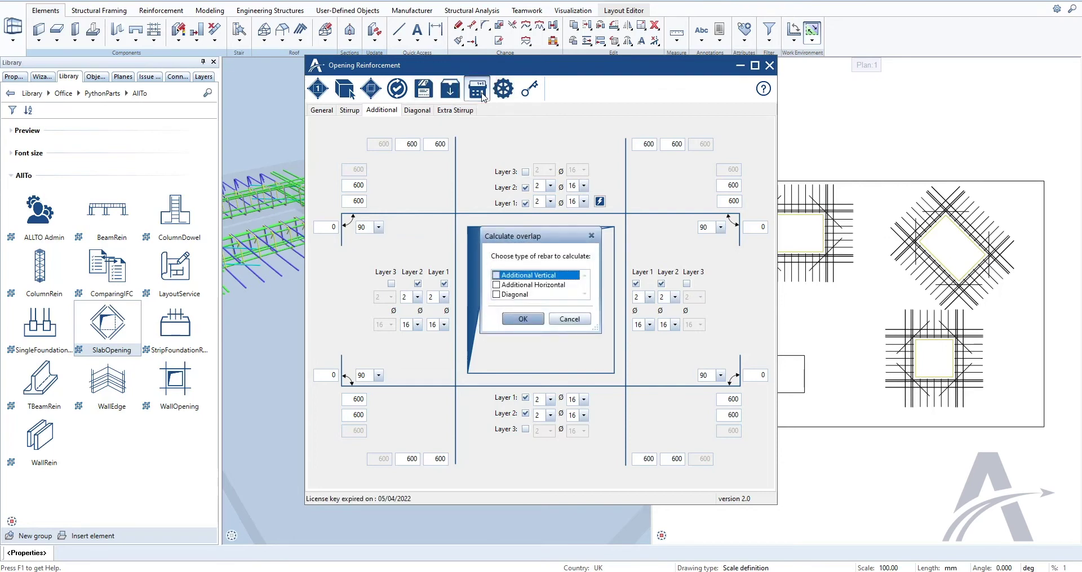
left_click(497, 275)
left_click(522, 319)
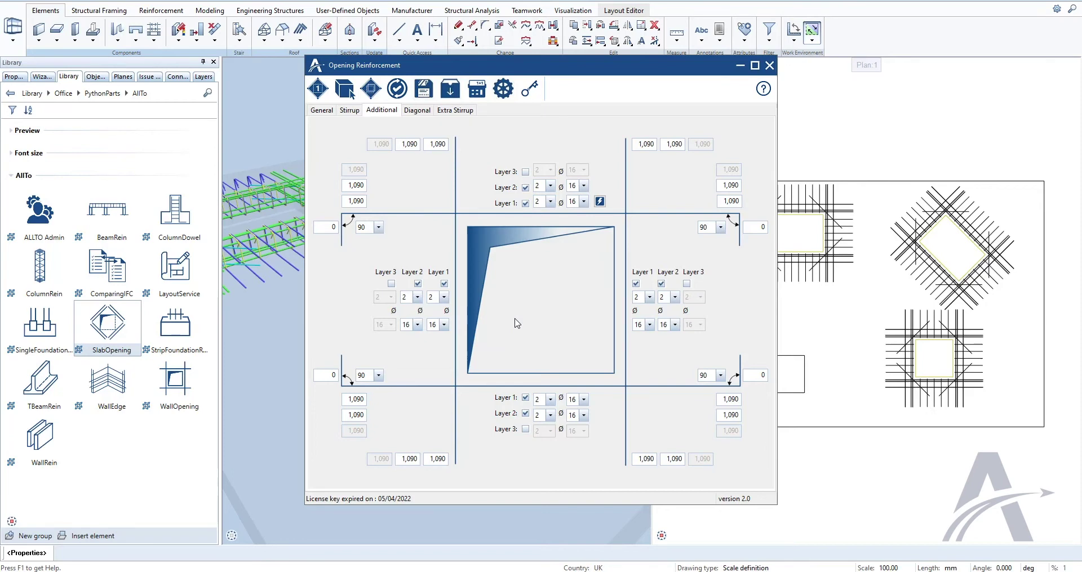
- Calculate the overlap for the diagonal bars, making them 680 long
left_click(427, 111)
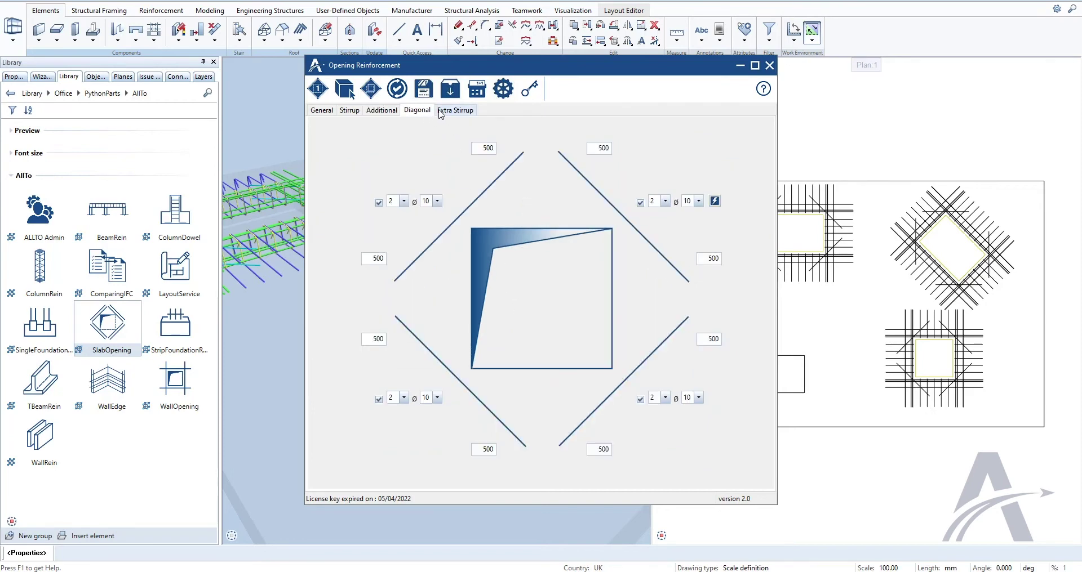
left_click(476, 88)
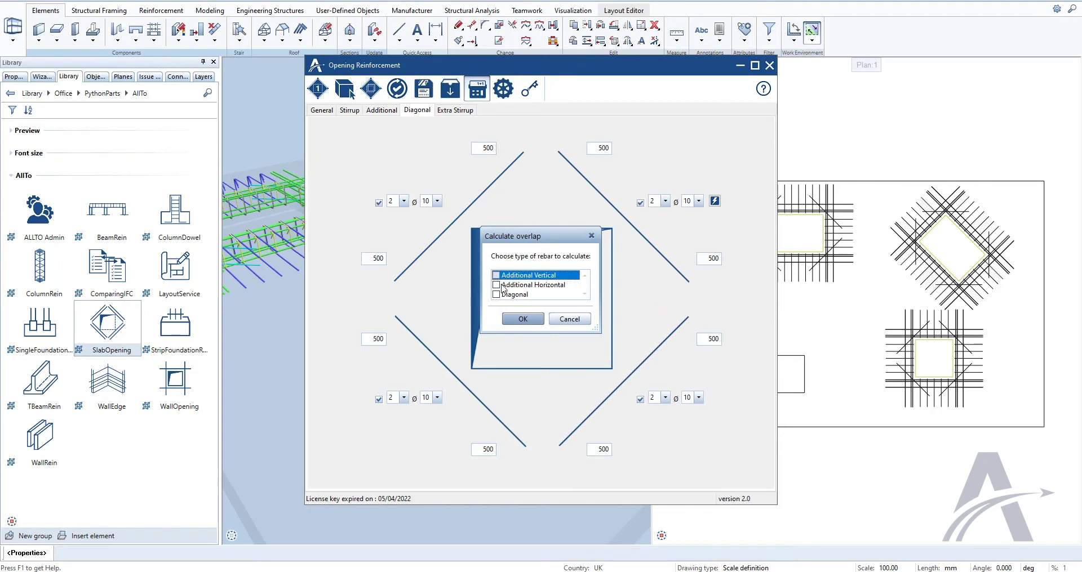
left_click(496, 295)
left_click(513, 319)
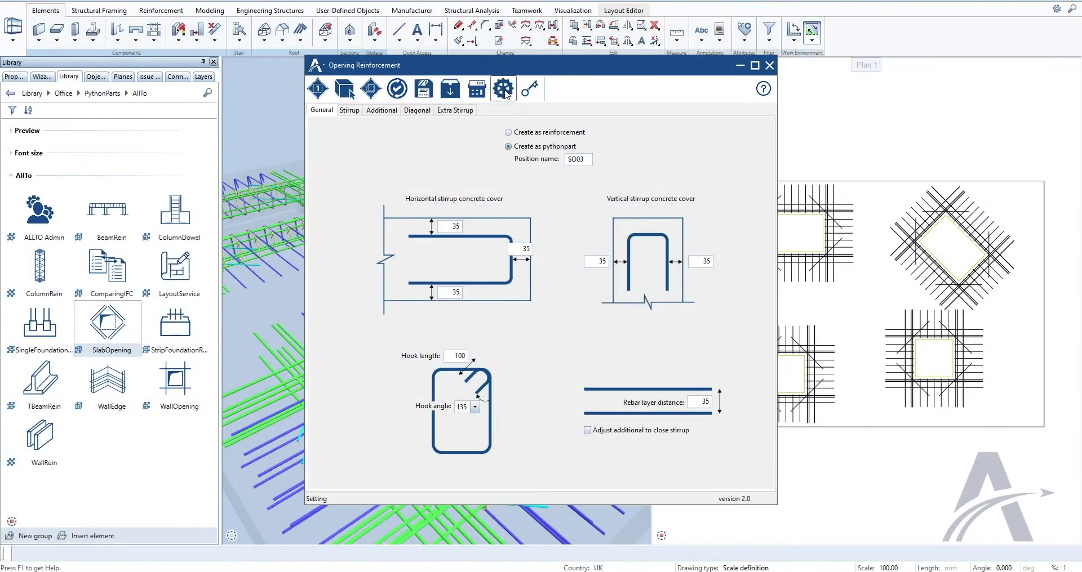
left_click(504, 89)
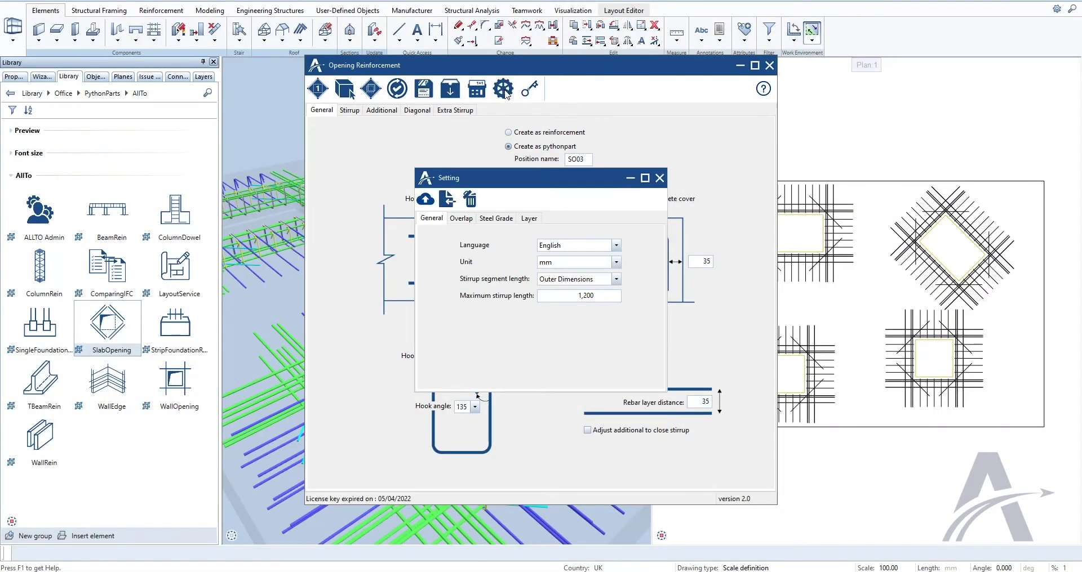
left_click(465, 219)
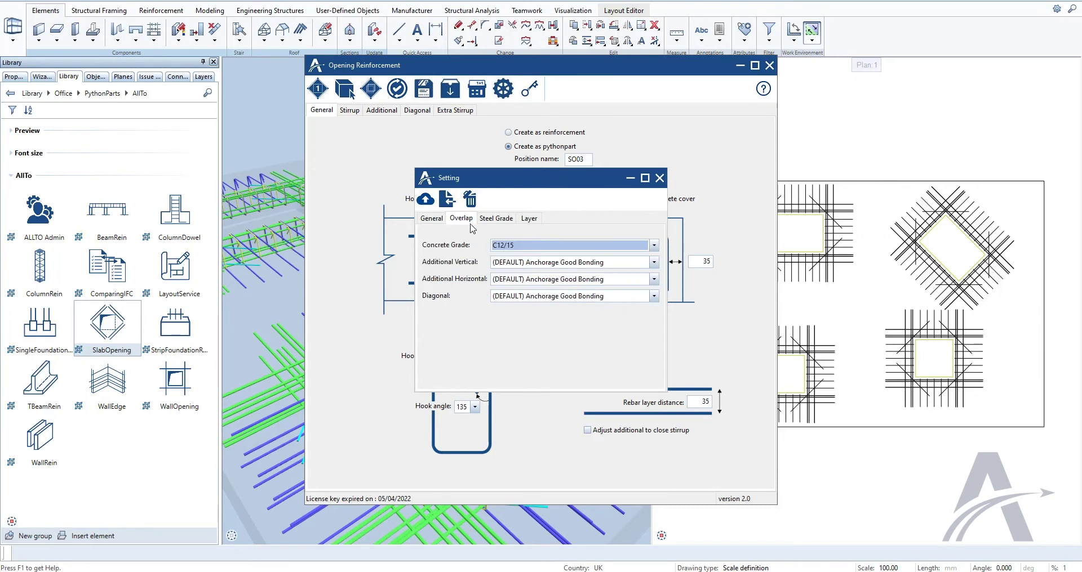
left_click(655, 247)
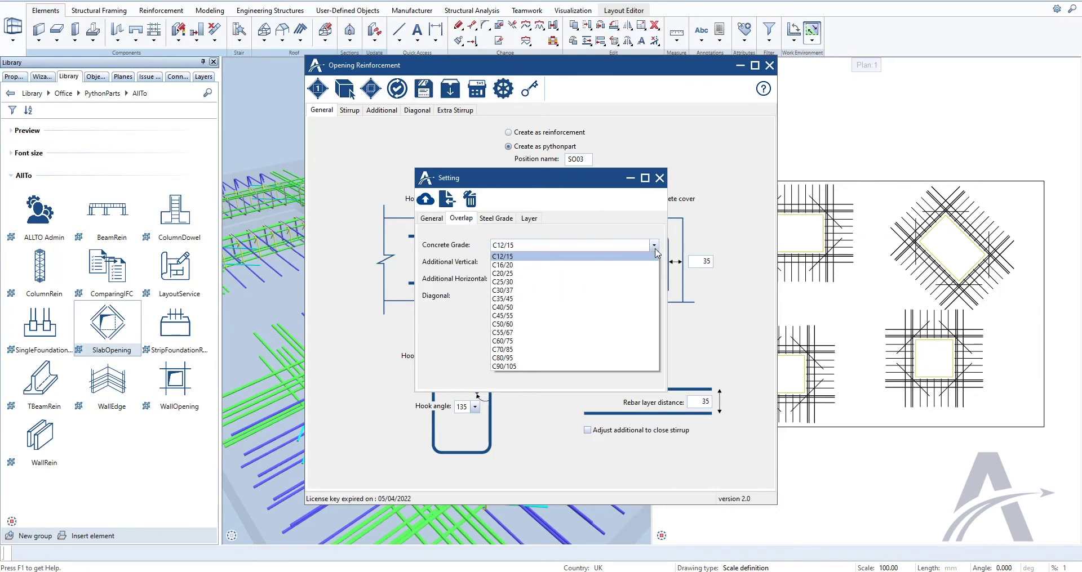
left_click(656, 251)
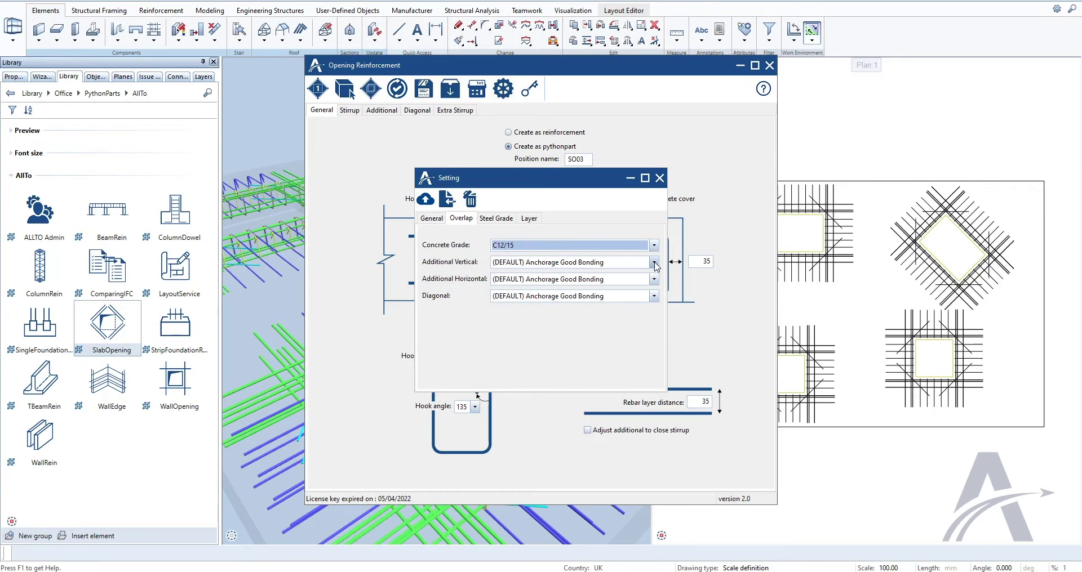
left_click(654, 263)
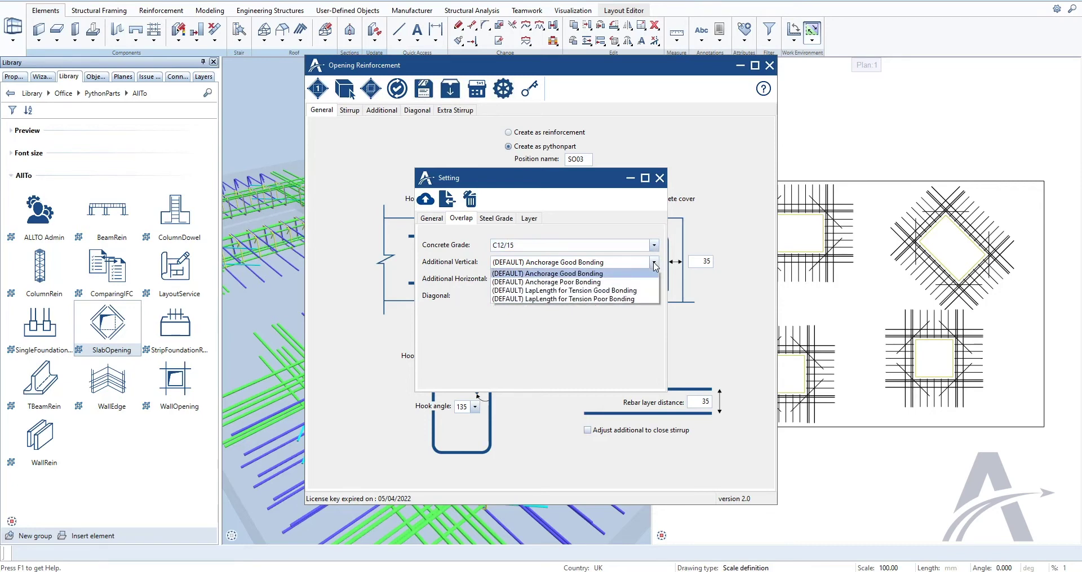
left_click(653, 263)
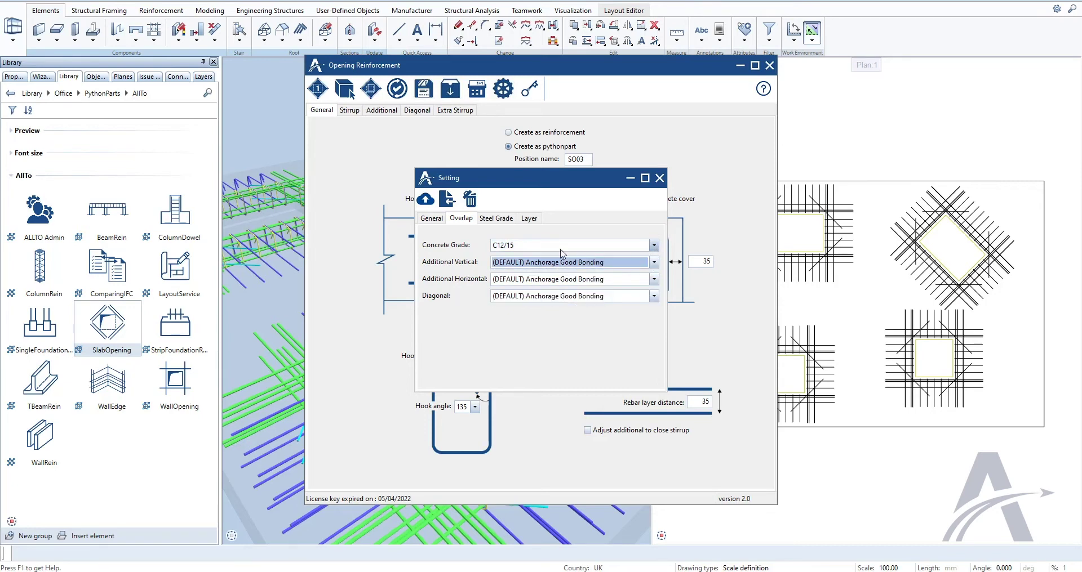
left_click(426, 201)
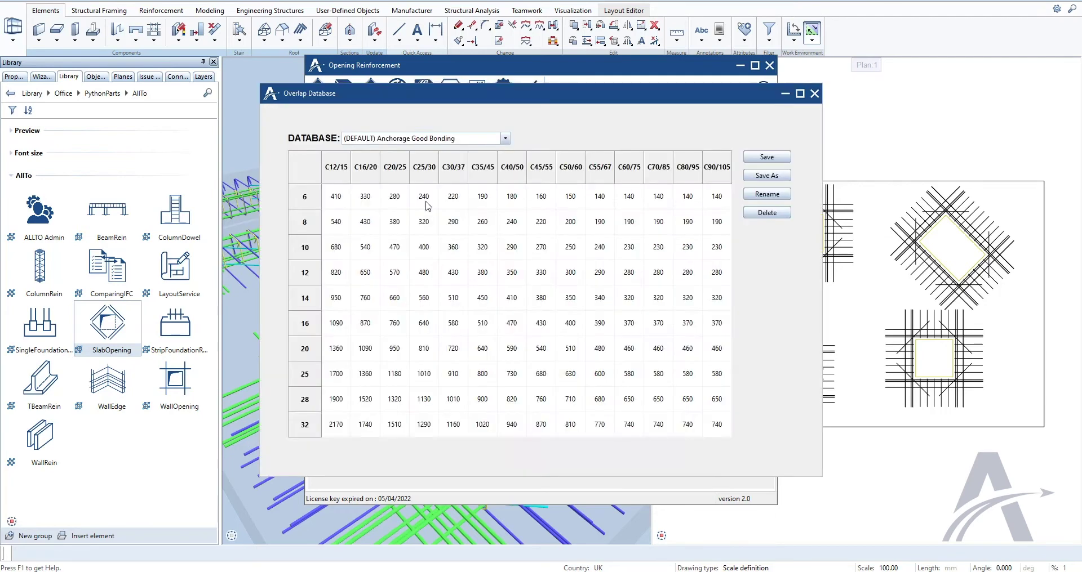
double_click(337, 223)
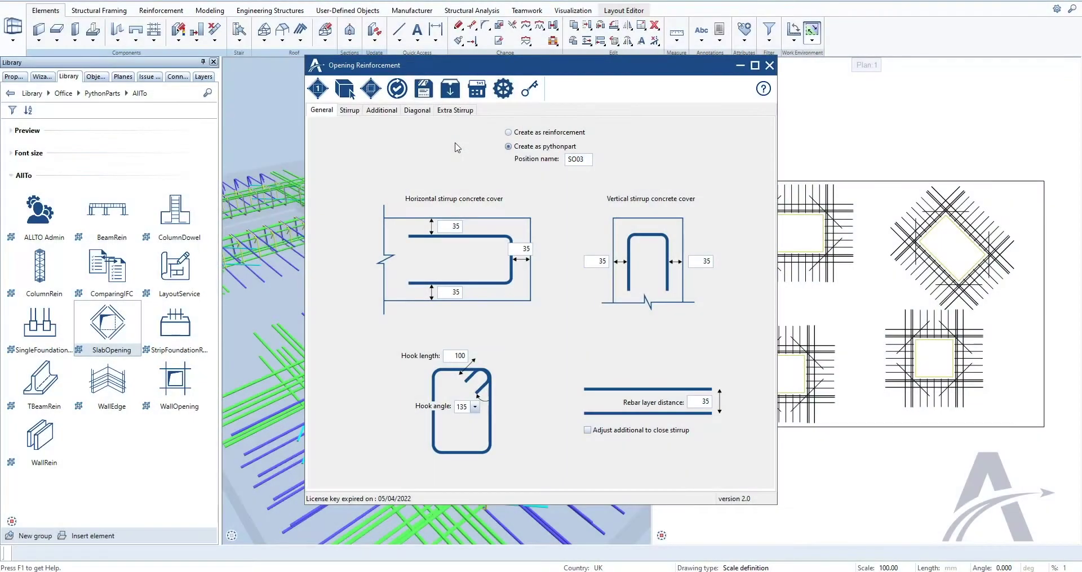
- Keep English, mm and Outer Dimensions in the plugin settings and set maximum stirrup length to 1,200
left_click(502, 91)
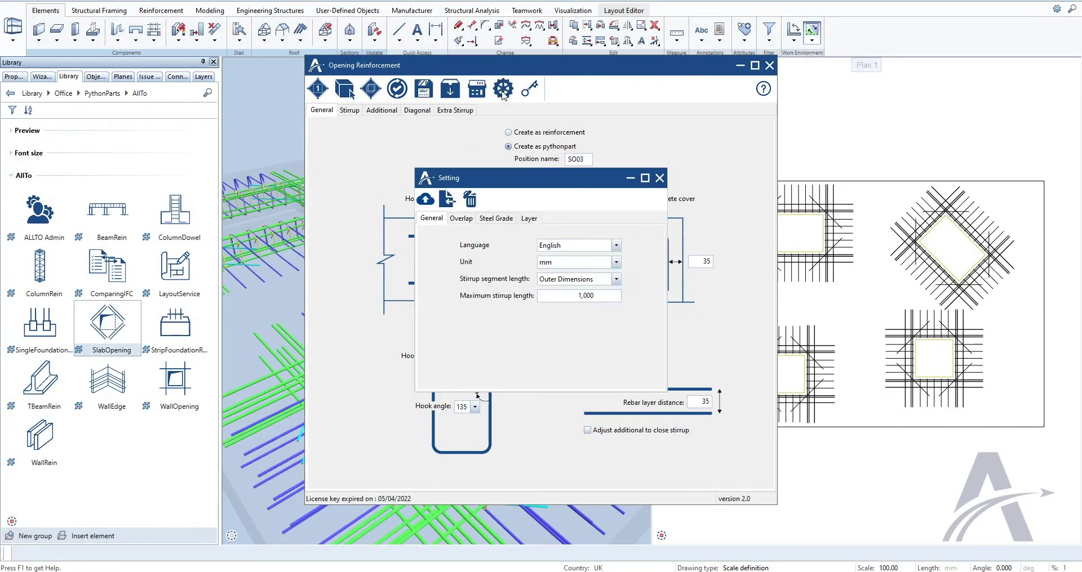
left_click(619, 246)
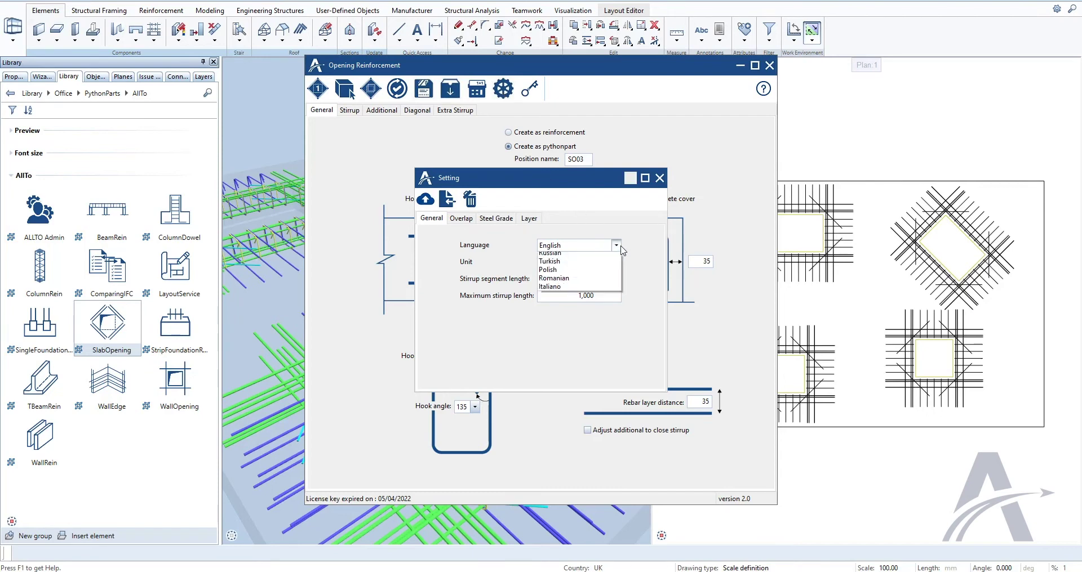
left_click(621, 249)
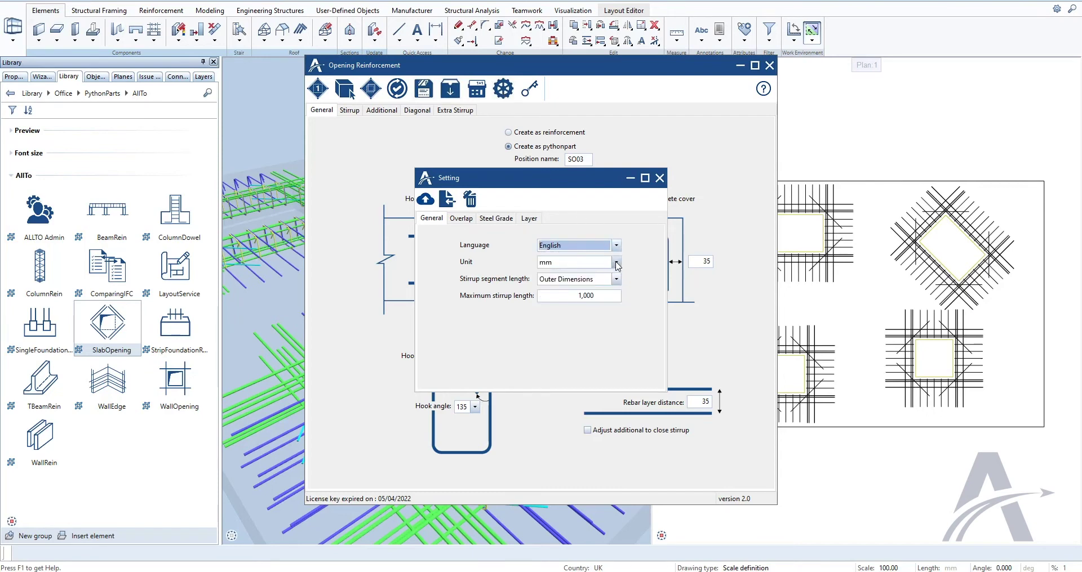
left_click(616, 263)
left_click(617, 265)
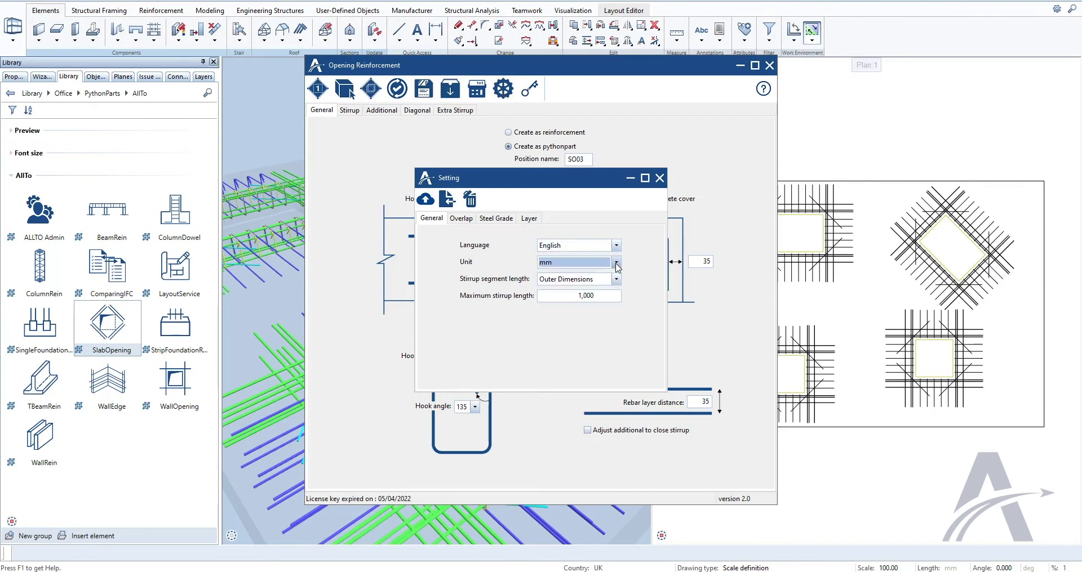
left_click(617, 280)
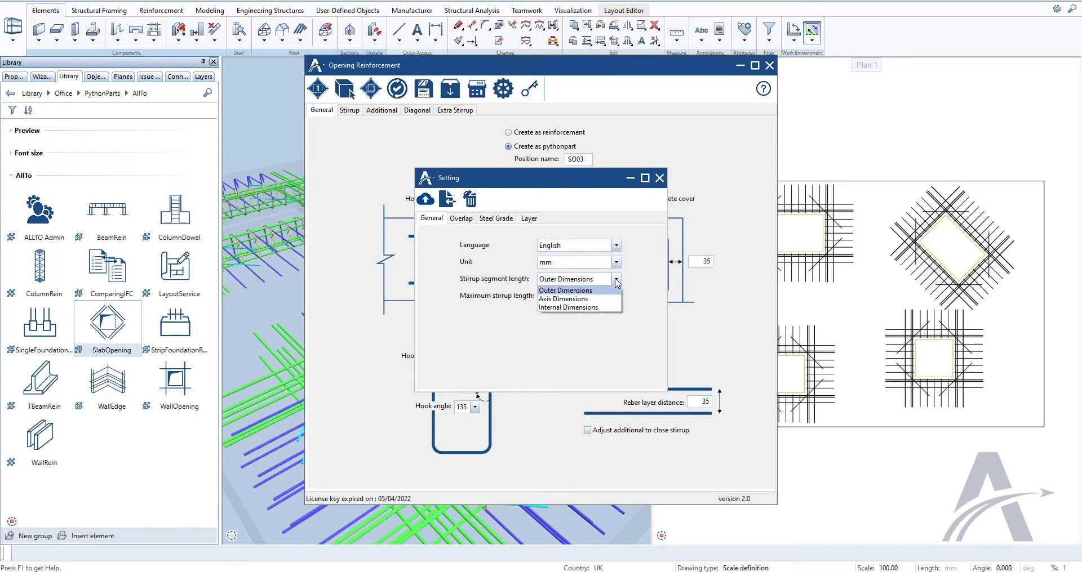
left_click(617, 282)
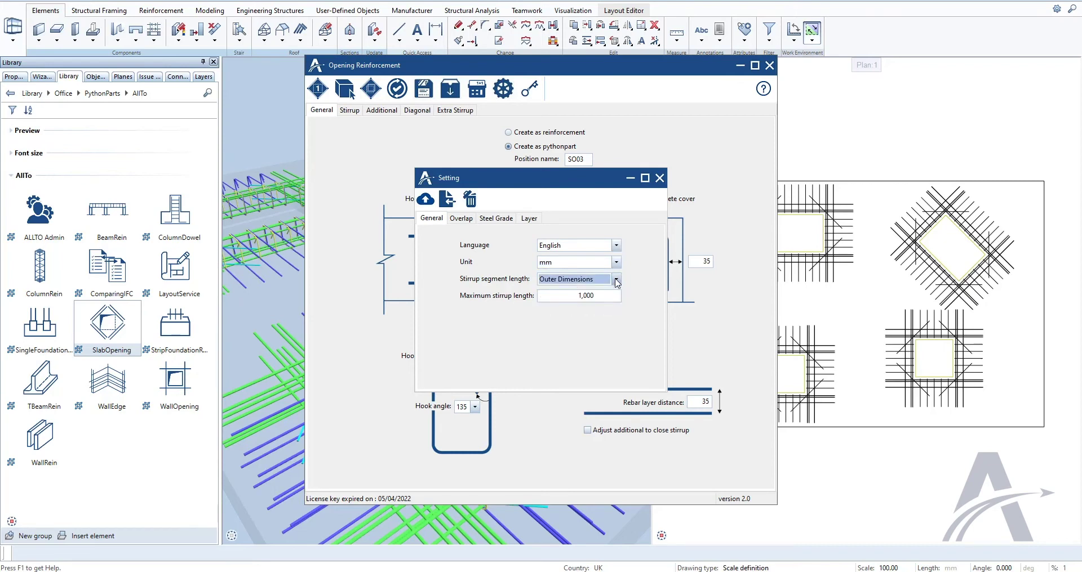
double_click(572, 297)
type("1,200")
key("Return")
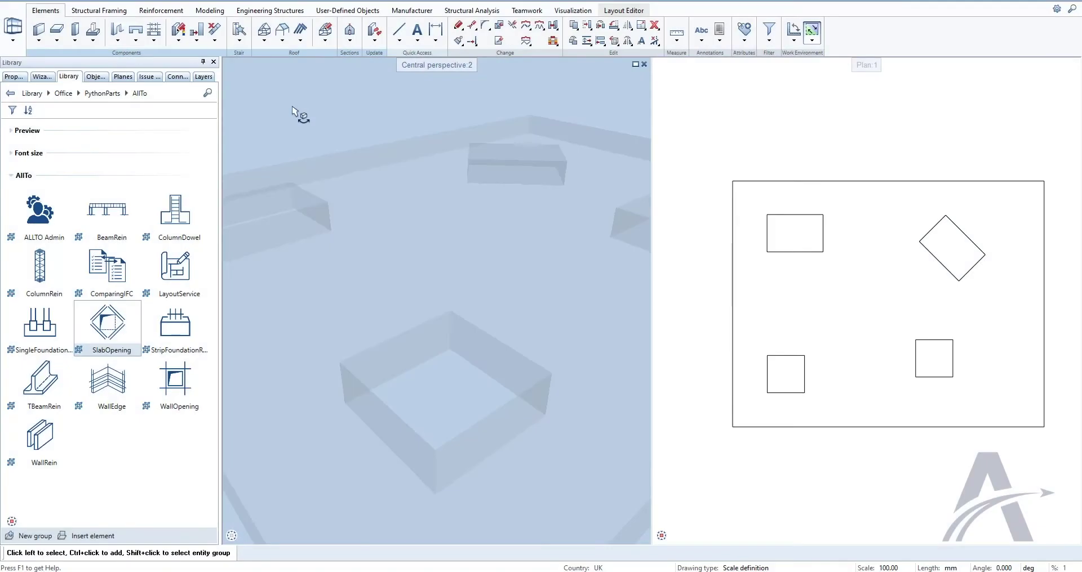
- Save the Defaults cross-section catalogs as a 'Cross-section catalogs' file on the Desktop, then relaunch SlabOpening
left_click(194, 1)
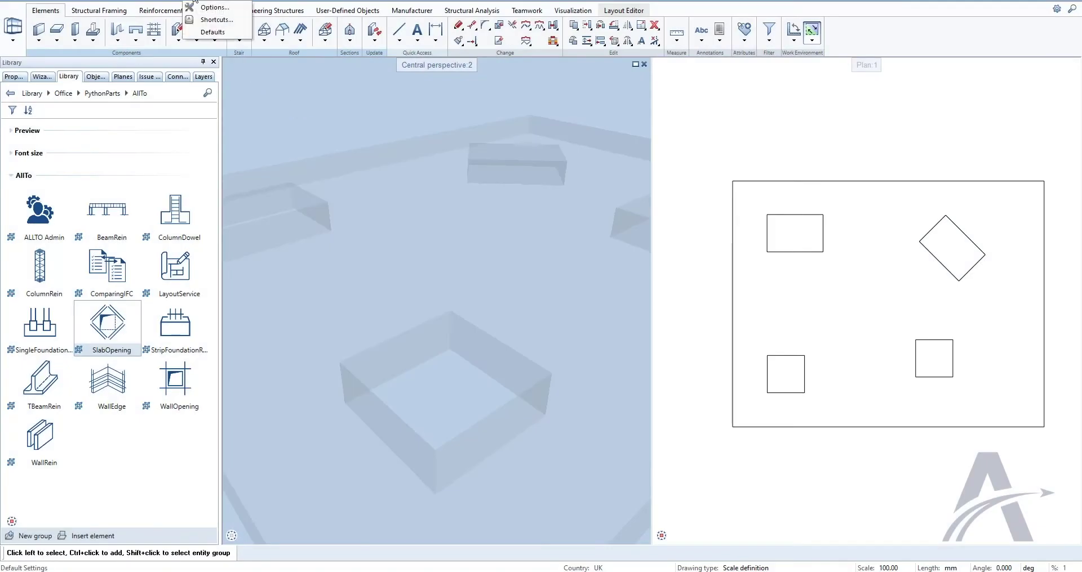
left_click(213, 32)
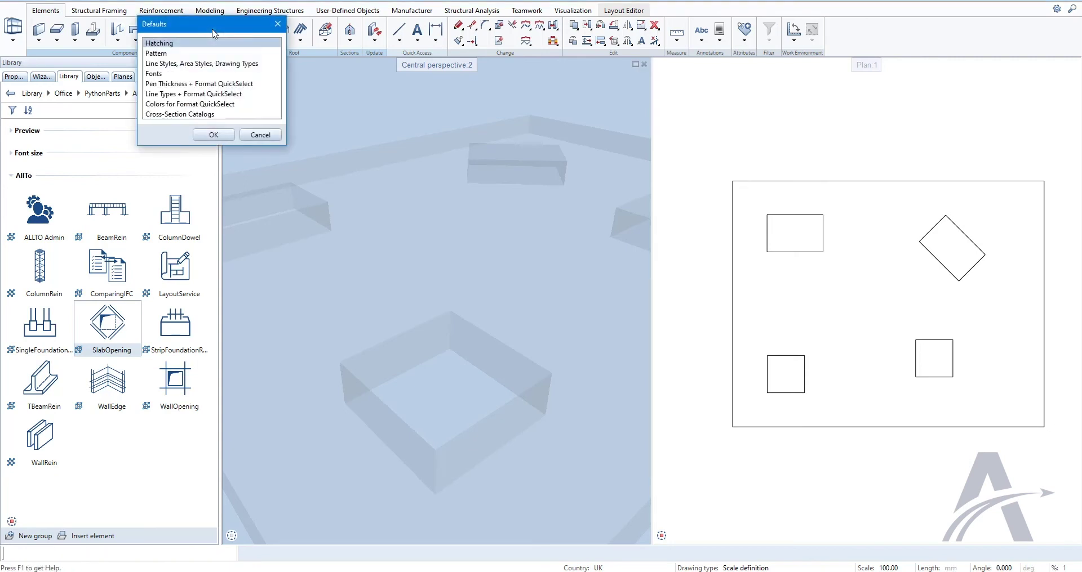
double_click(183, 114)
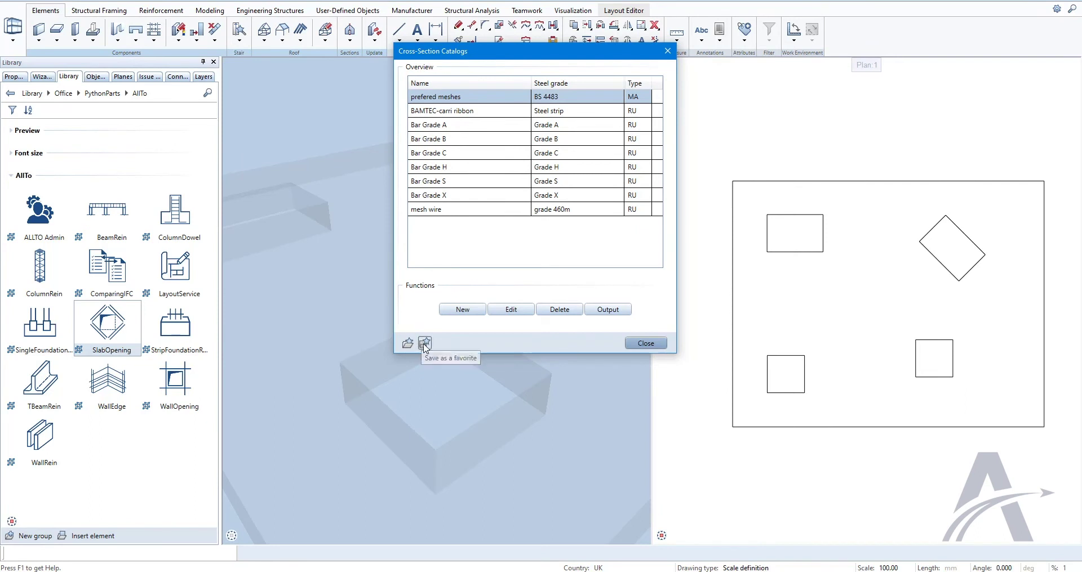
left_click(424, 343)
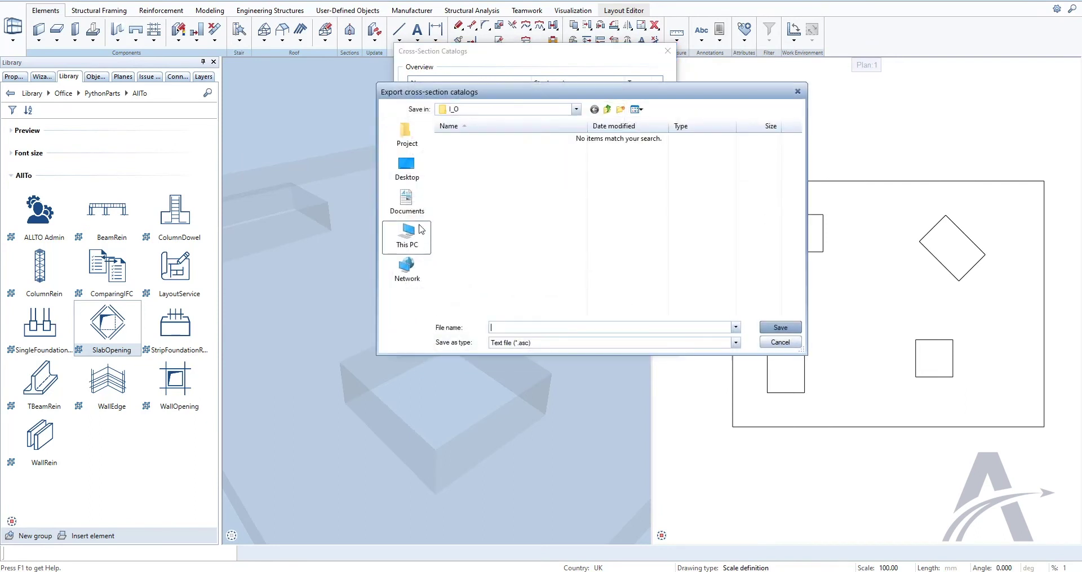
left_click(407, 175)
type("ross")
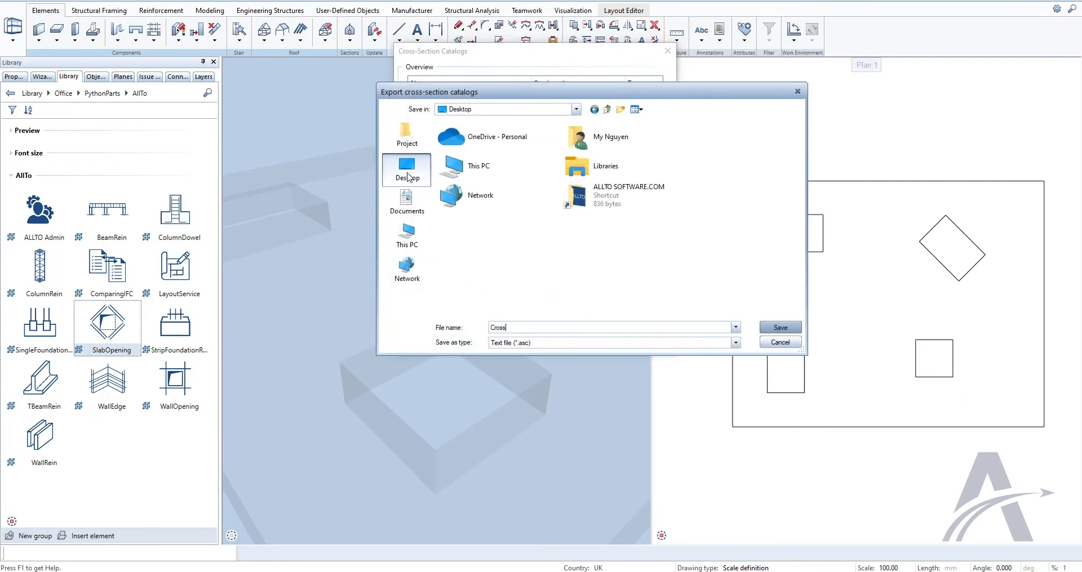
type("-section catalogs")
left_click(780, 331)
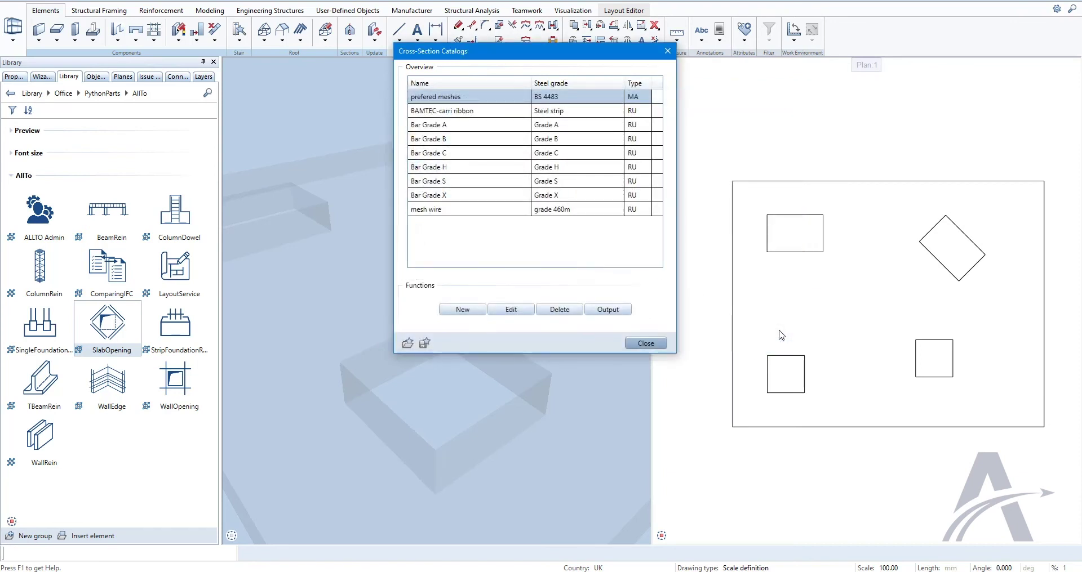
left_click(646, 343)
double_click(104, 335)
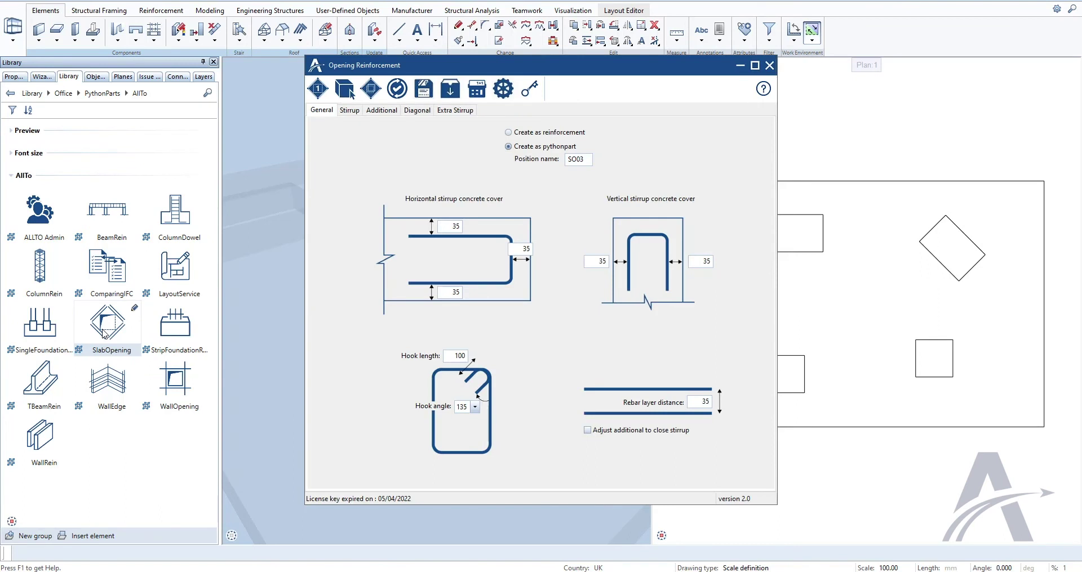
- Import Cross-section catalogs.txt into the opening plugin's settings
left_click(505, 91)
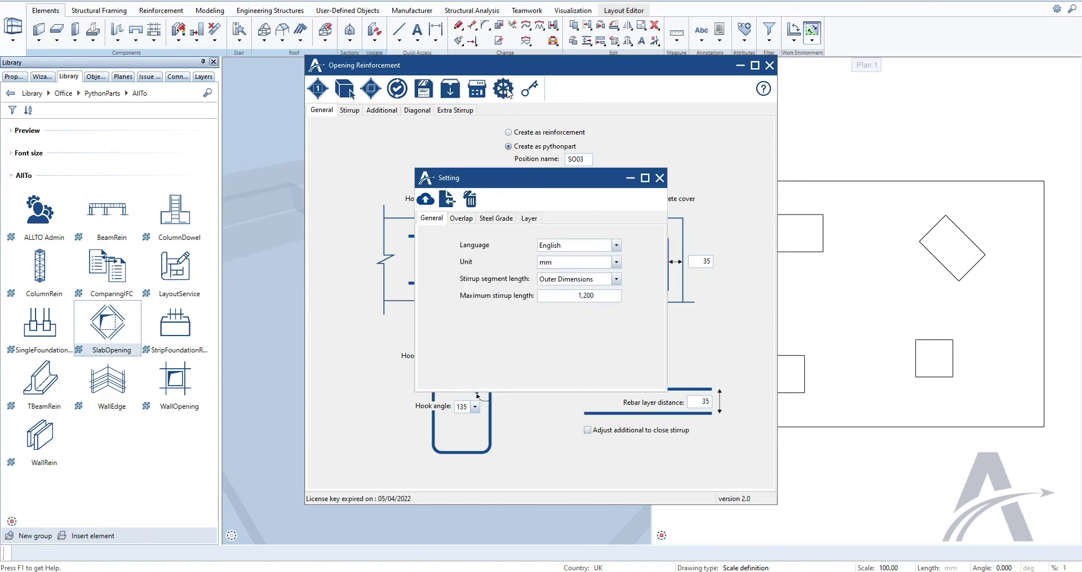
left_click(443, 206)
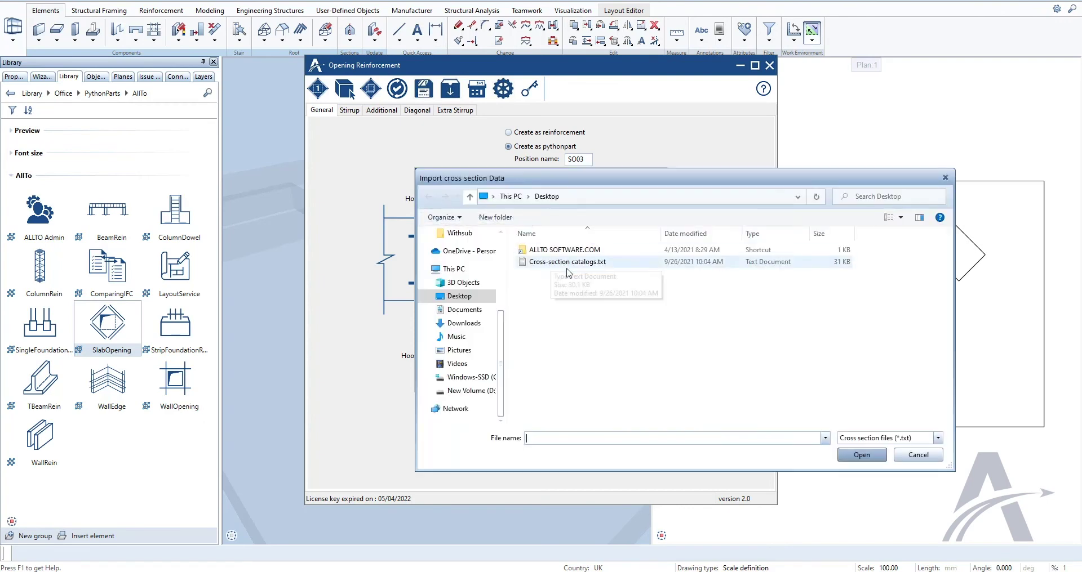
left_click(589, 262)
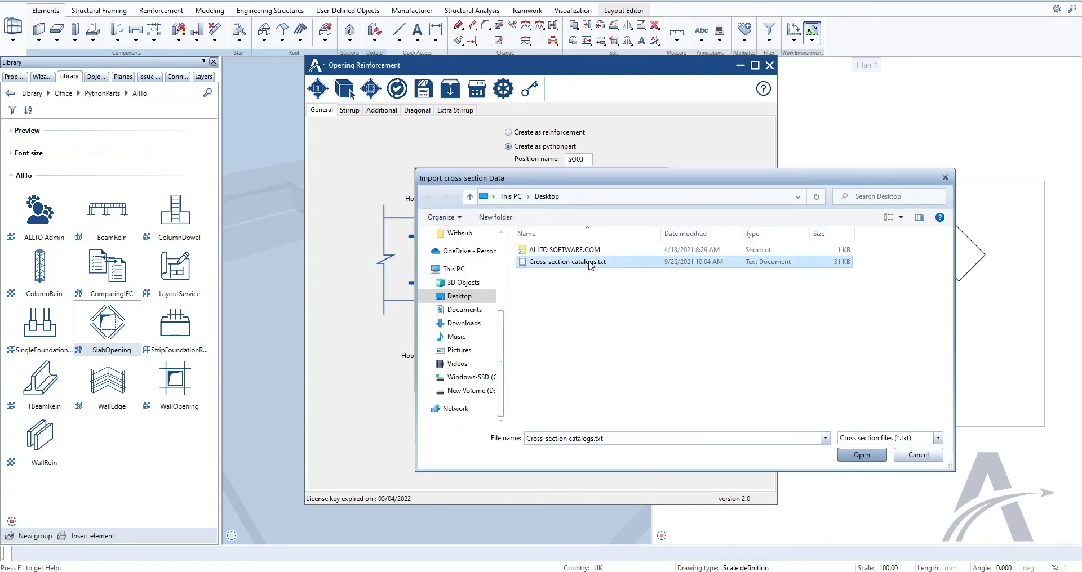
left_click(861, 456)
left_click(608, 283)
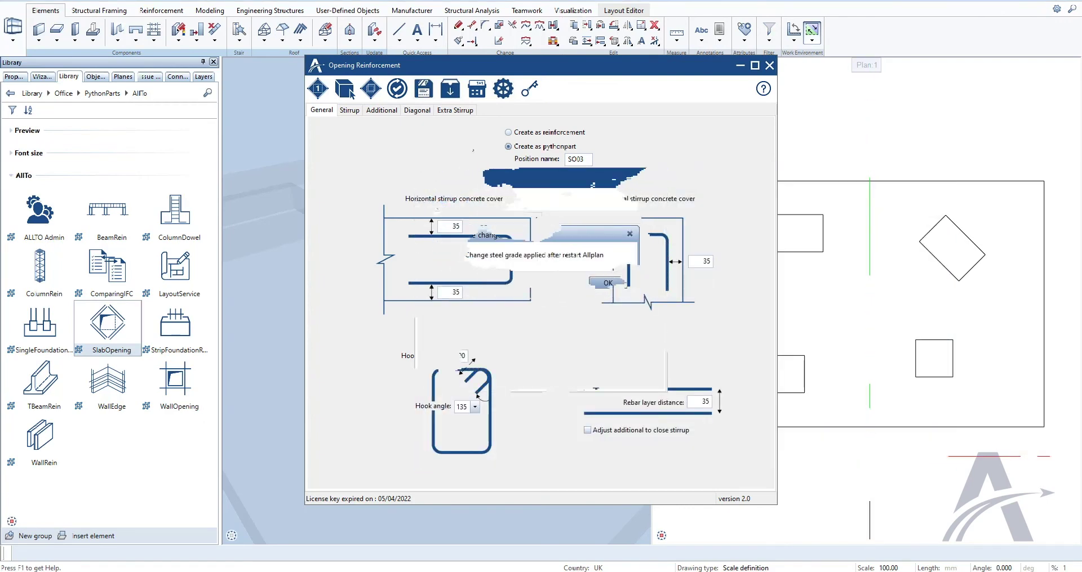
- Keep separate steel grades per bar type instead of the current steel grade
left_click(503, 90)
left_click(491, 218)
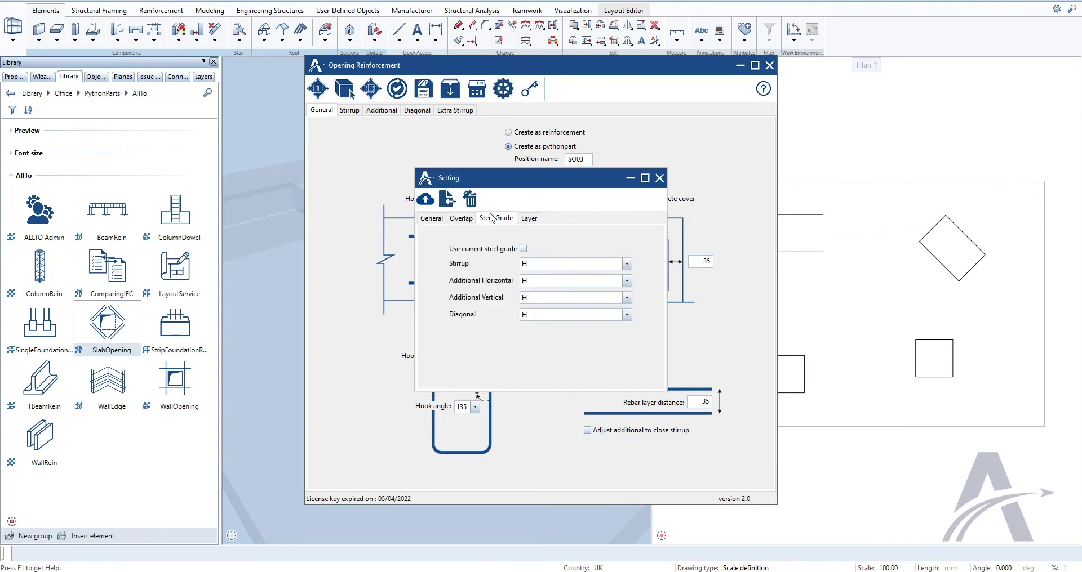
left_click(523, 249)
left_click(522, 249)
left_click(627, 264)
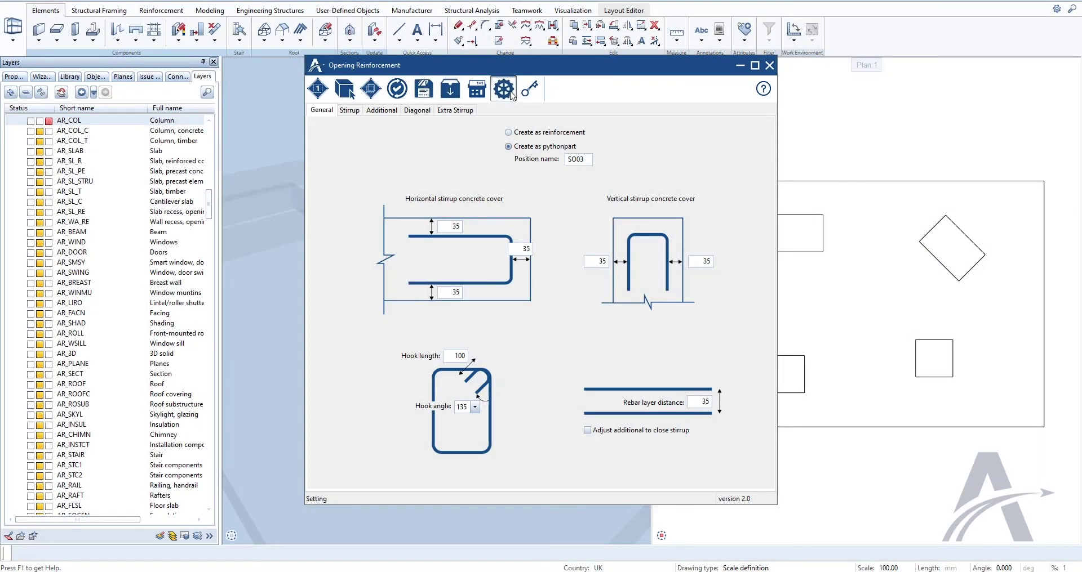
- Disable the default layer and assign layers de_gen01 through de_gen04 to the bar types
left_click(503, 89)
left_click(532, 219)
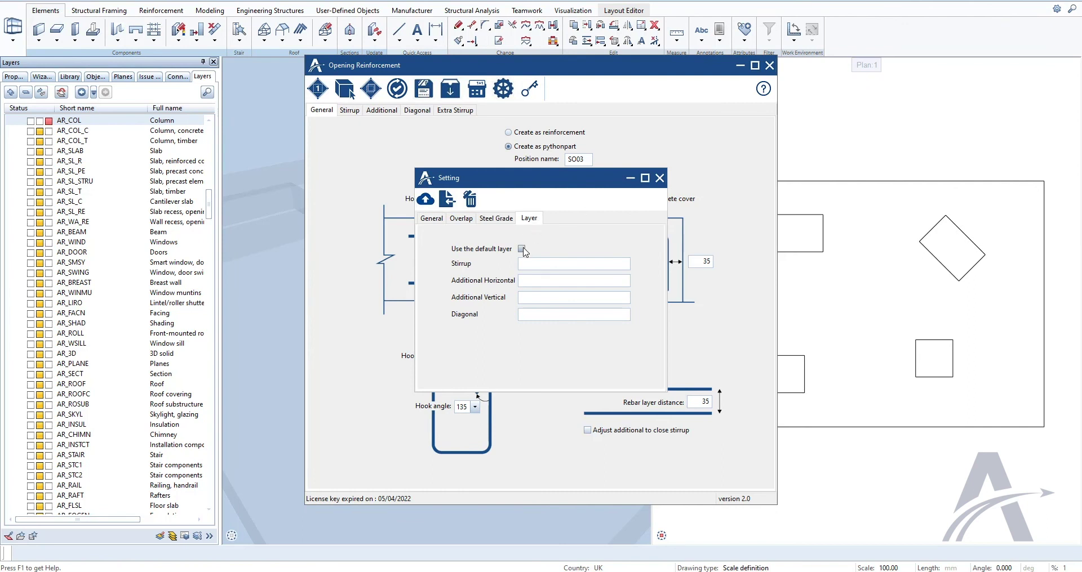
left_click(521, 249)
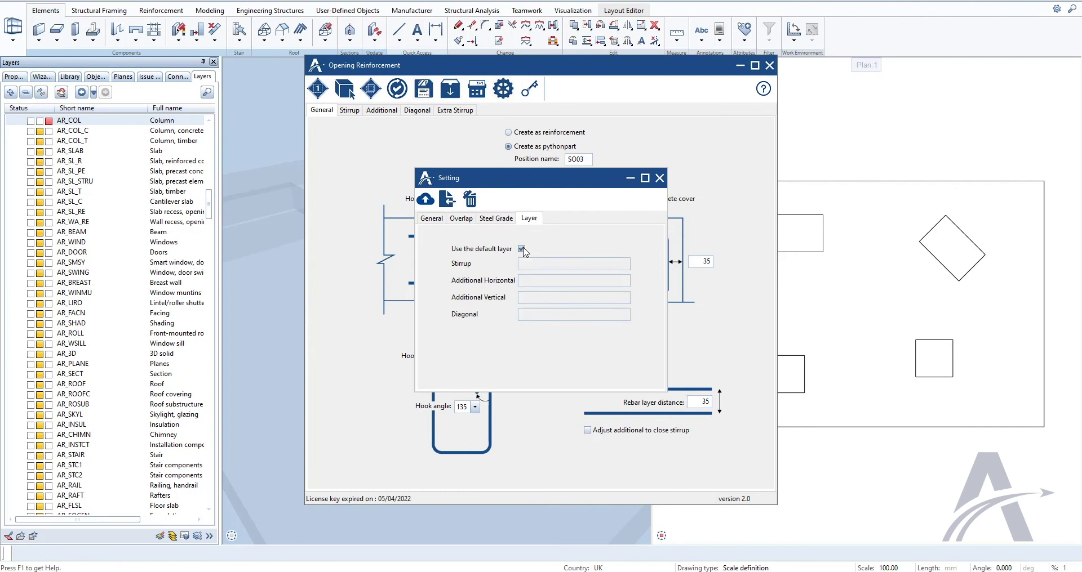
left_click(522, 249)
type("def")
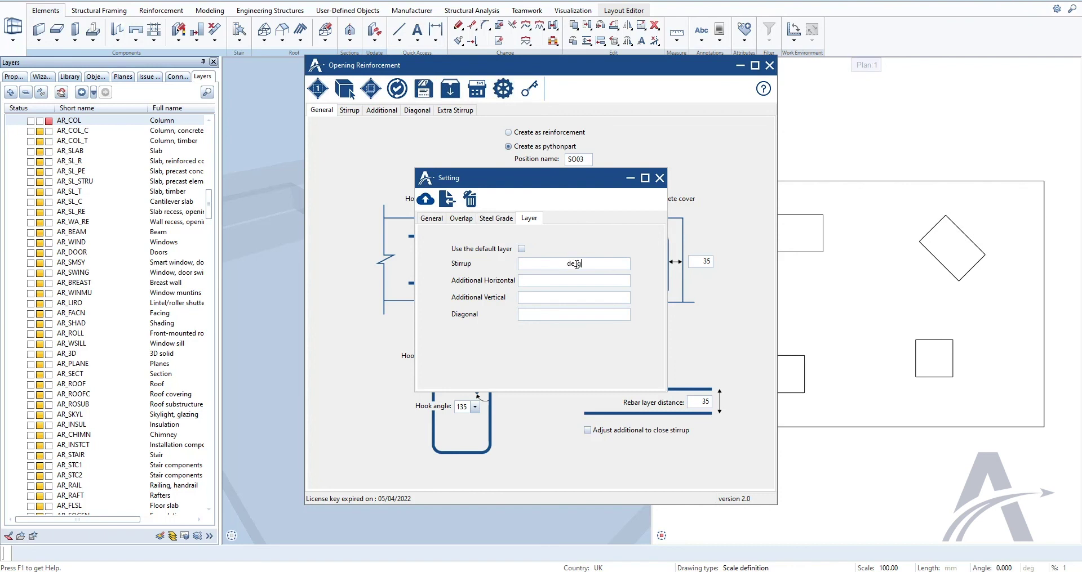
type("en01")
key("Tab")
type("en02")
key("Tab")
type("gen03")
type("gen04")
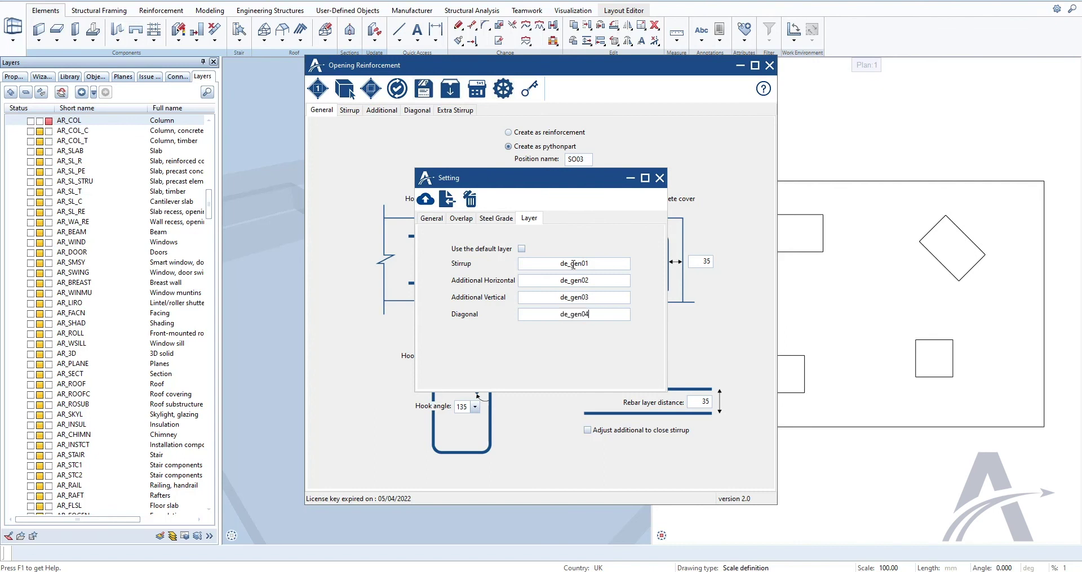
left_click(660, 178)
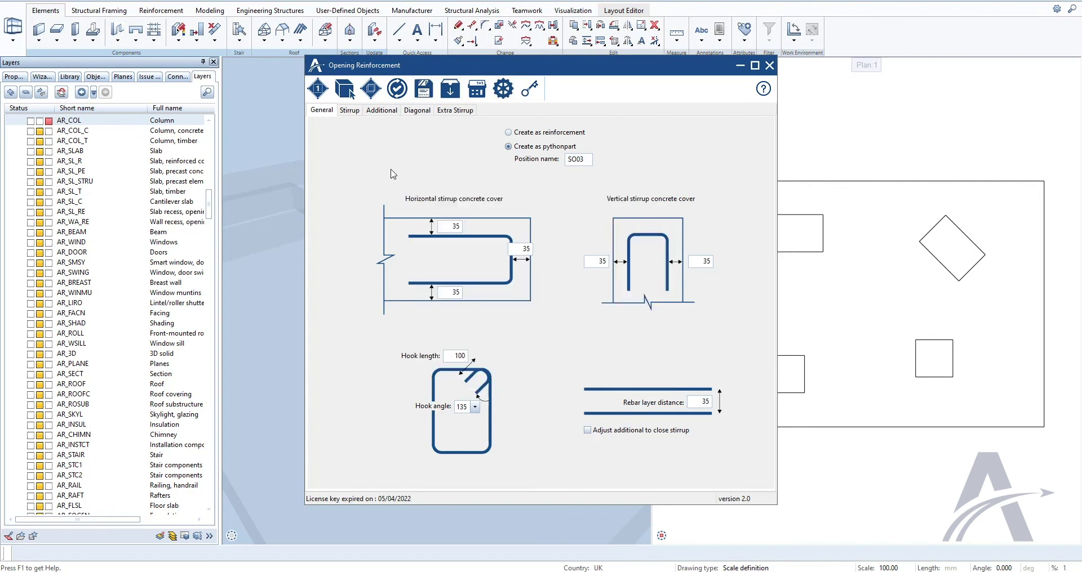
- Reinforce the square slab opening with stirrups, additional bars and diagonal bars using the new plugin settings
left_click(318, 88)
left_click(786, 375)
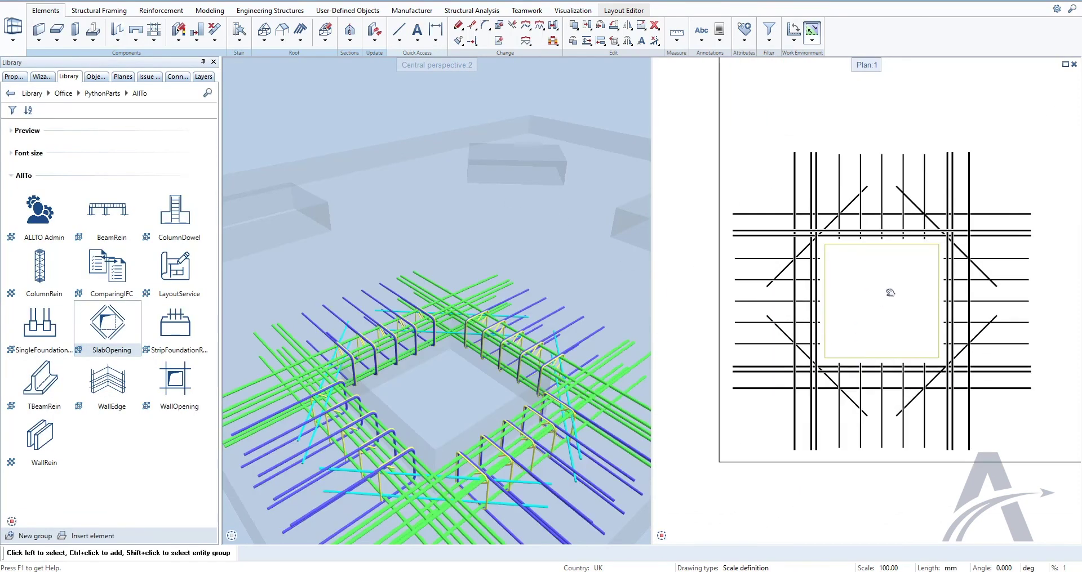